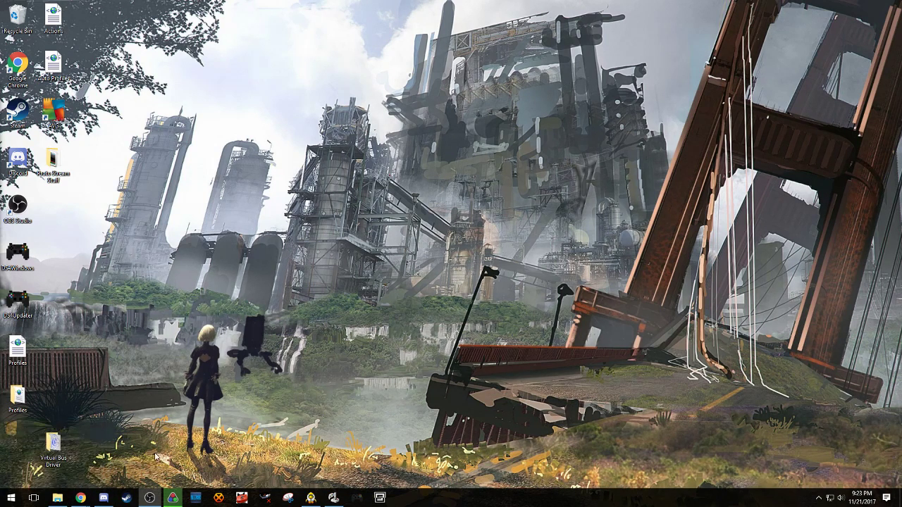
- Launch the vbjin application from the Virtual Boy folder and minimize the folder window
{"action": "mouse_move", "coordinate": [63, 500]}
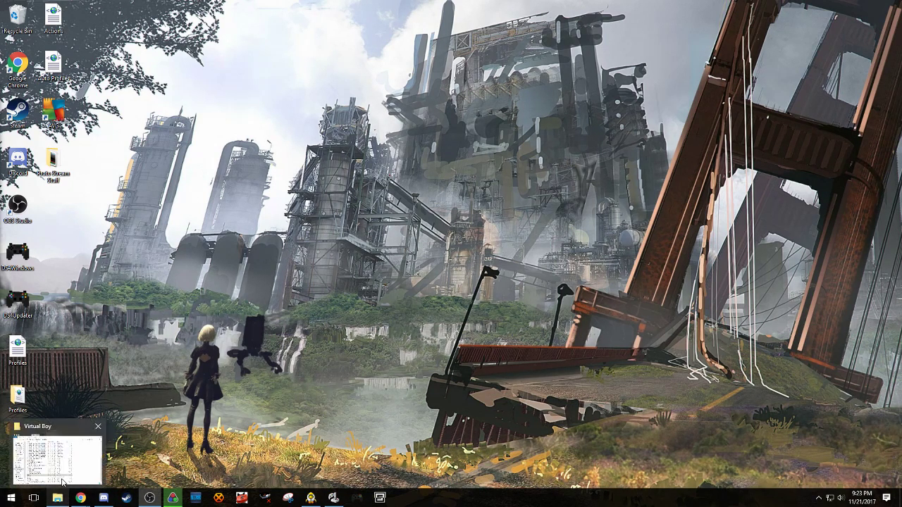
{"action": "left_click", "coordinate": [62, 476]}
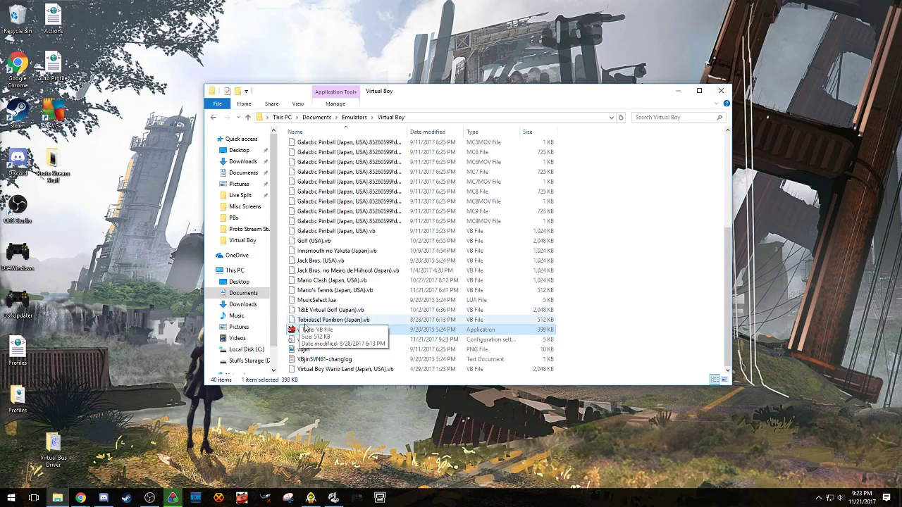
{"action": "scroll", "coordinate": [357, 280], "scroll_direction": "up", "scroll_amount": 6}
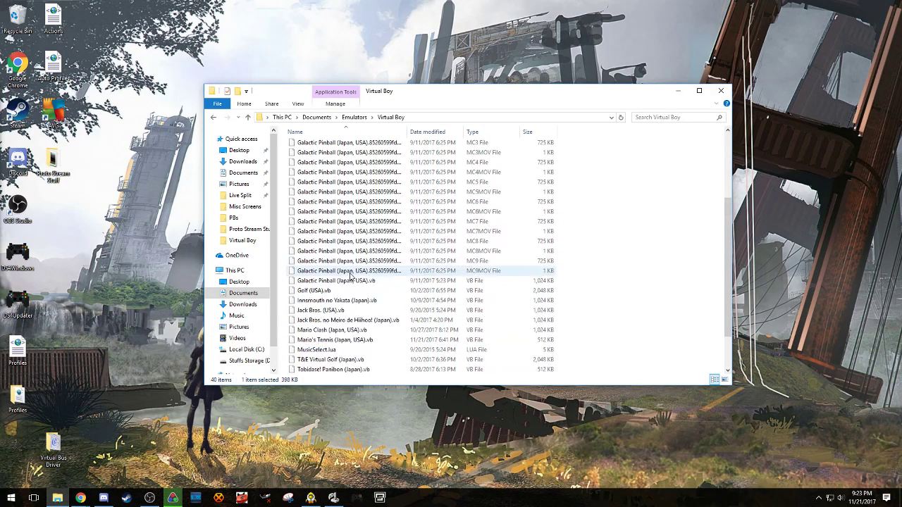
{"action": "scroll", "coordinate": [357, 279], "scroll_direction": "down", "scroll_amount": 6}
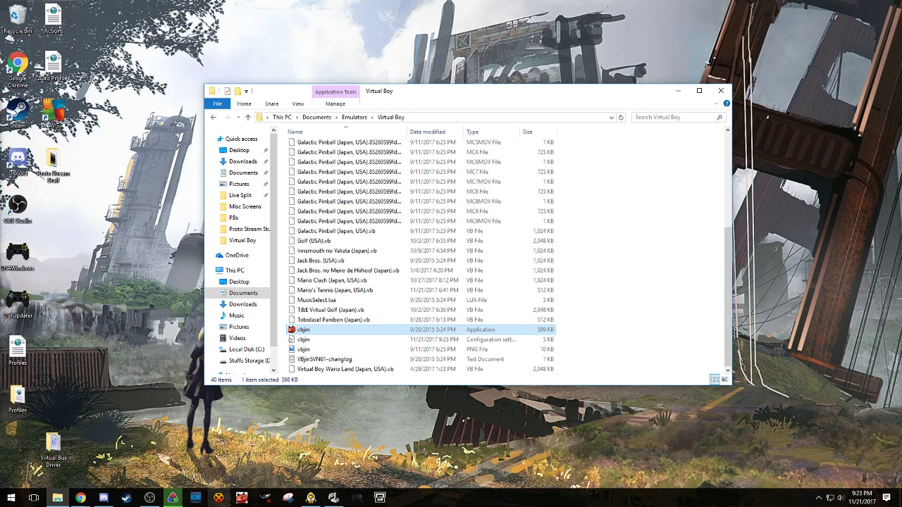
{"action": "key", "text": "Return"}
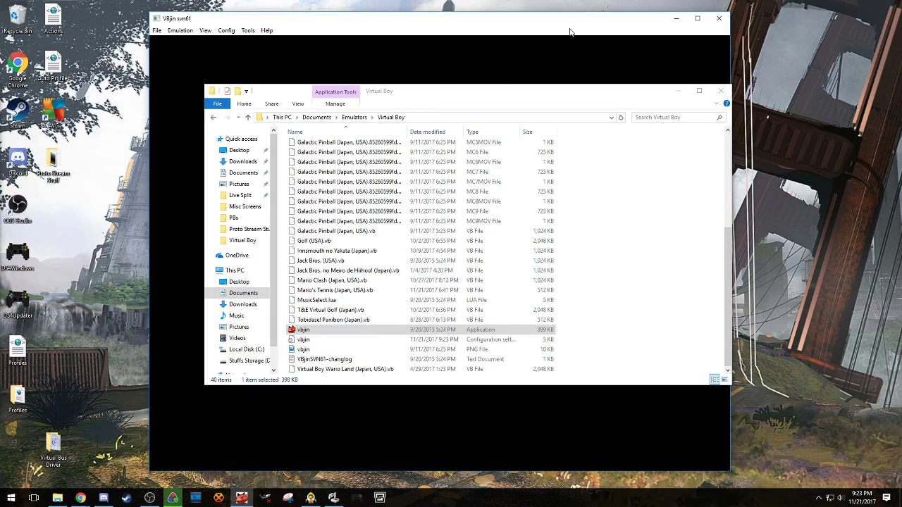
{"action": "left_click", "coordinate": [678, 91]}
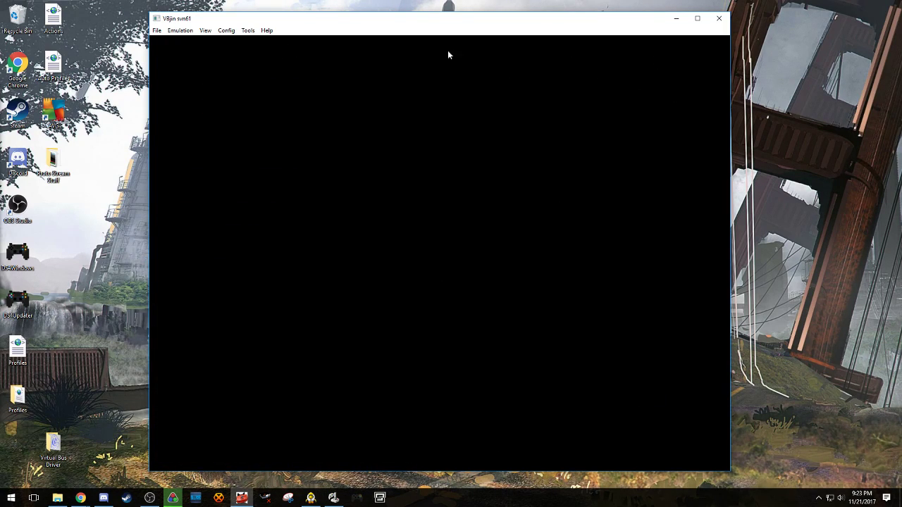
- Load the recent ROM Jack Bros. no Meiro de Hiihoo! (Japan).vb
{"action": "left_click", "coordinate": [157, 30]}
{"action": "mouse_move", "coordinate": [195, 60]}
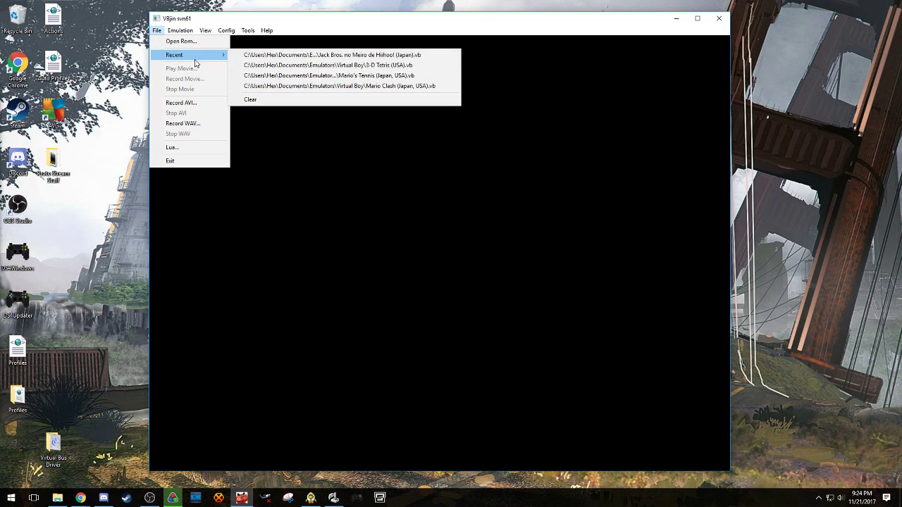
{"action": "left_click", "coordinate": [343, 56]}
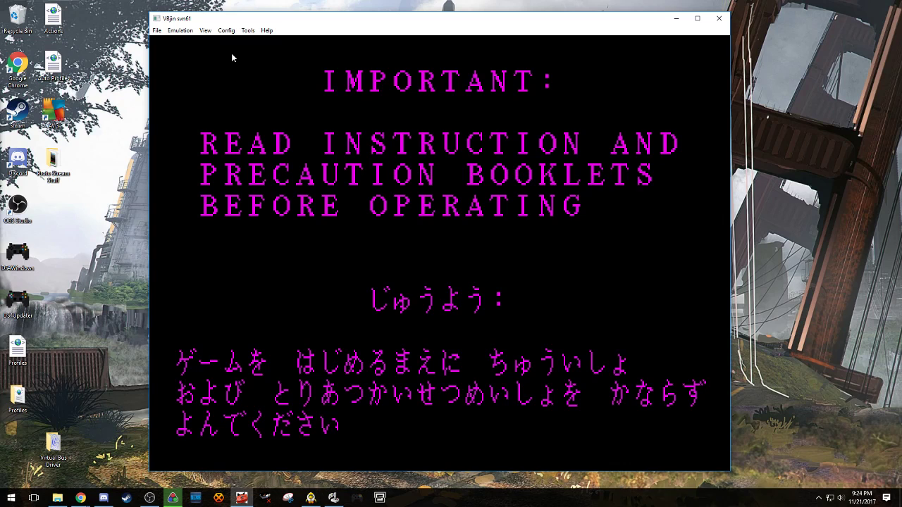
- Pass the game's opening screens, decline auto pause (いいえ), start a new game and choose Jack Ripper as the player
{"action": "key", "text": "Return"}
{"action": "key", "text": "Right"}
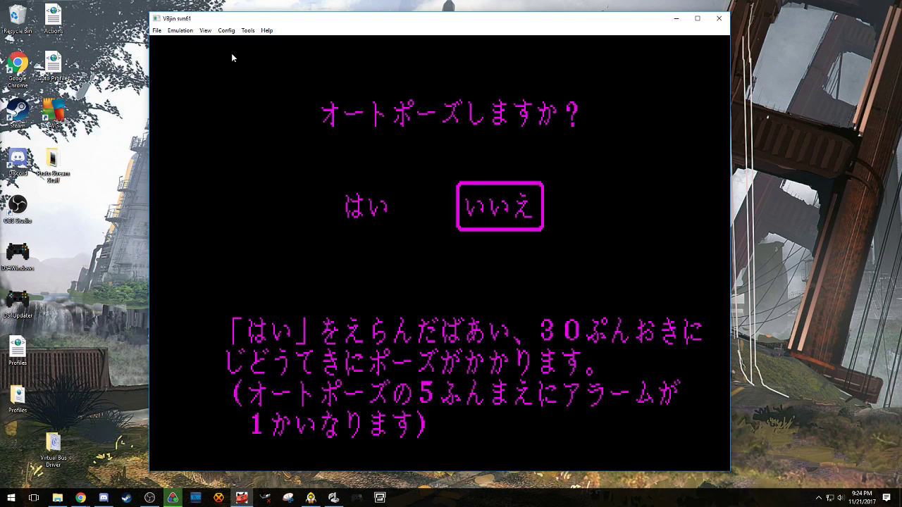
{"action": "key", "text": "Return"}
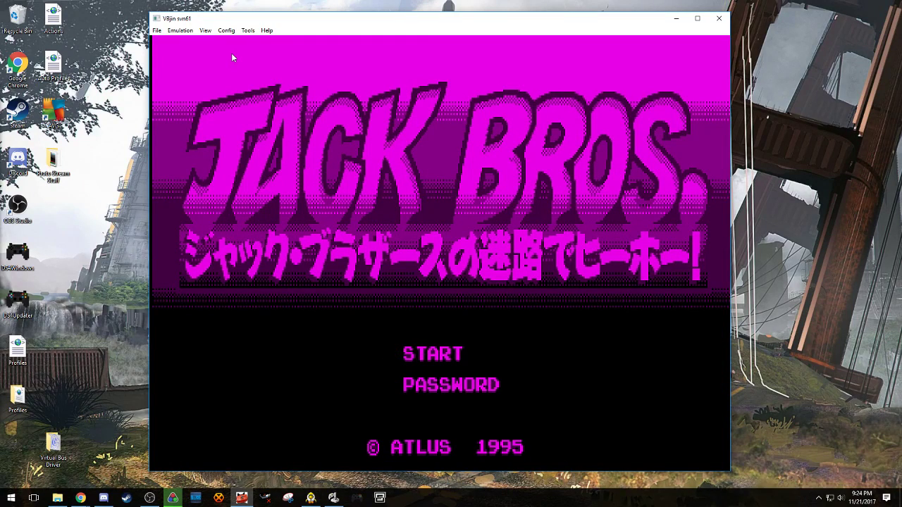
{"action": "key", "text": "Return"}
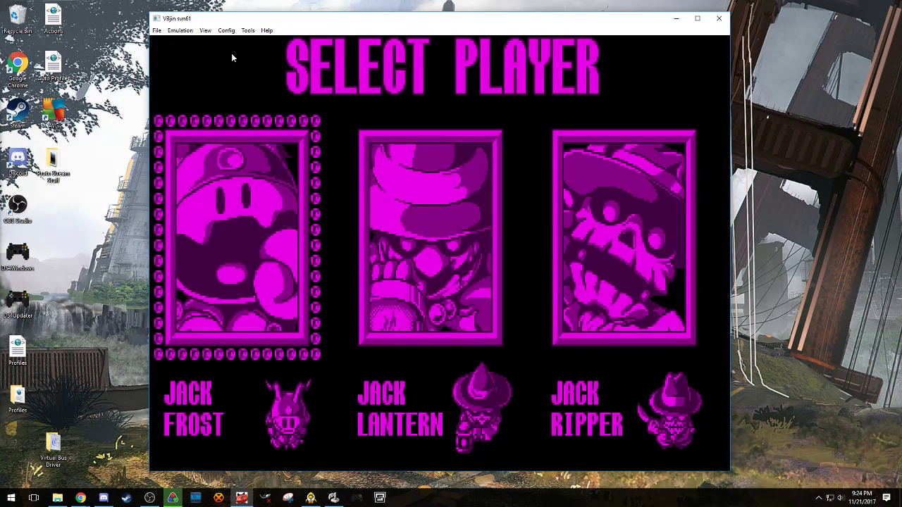
{"action": "key", "text": "Right"}
{"action": "key", "text": "Right"}
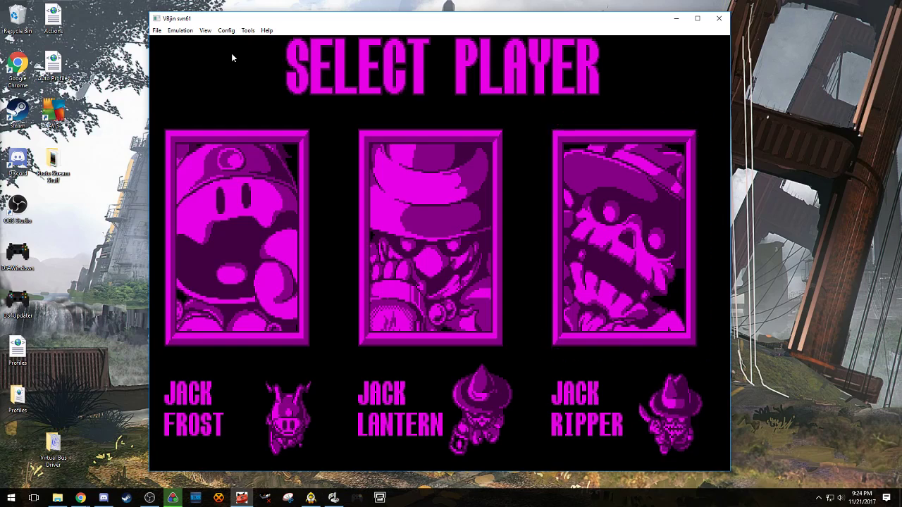
{"action": "key", "text": "Return"}
- Set the emulator's video display to Both
{"action": "left_click", "coordinate": [205, 30]}
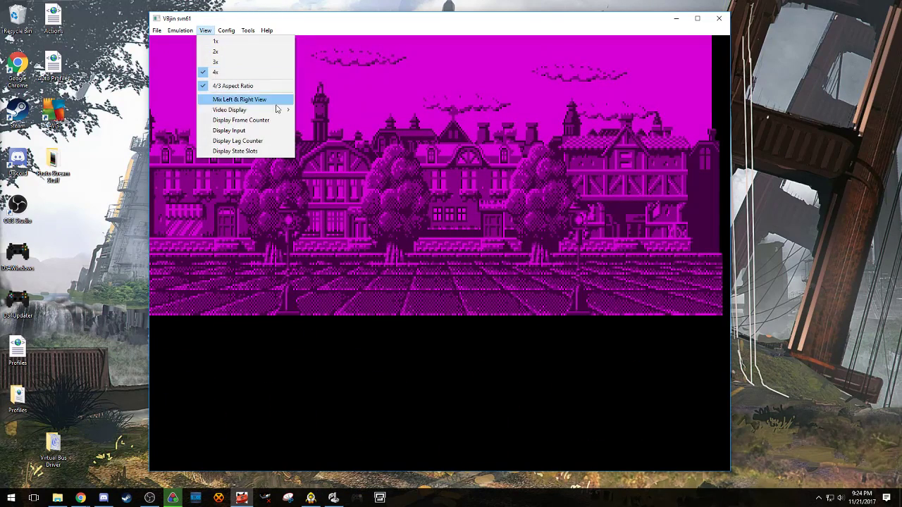
{"action": "mouse_move", "coordinate": [282, 109]}
{"action": "left_click", "coordinate": [321, 110]}
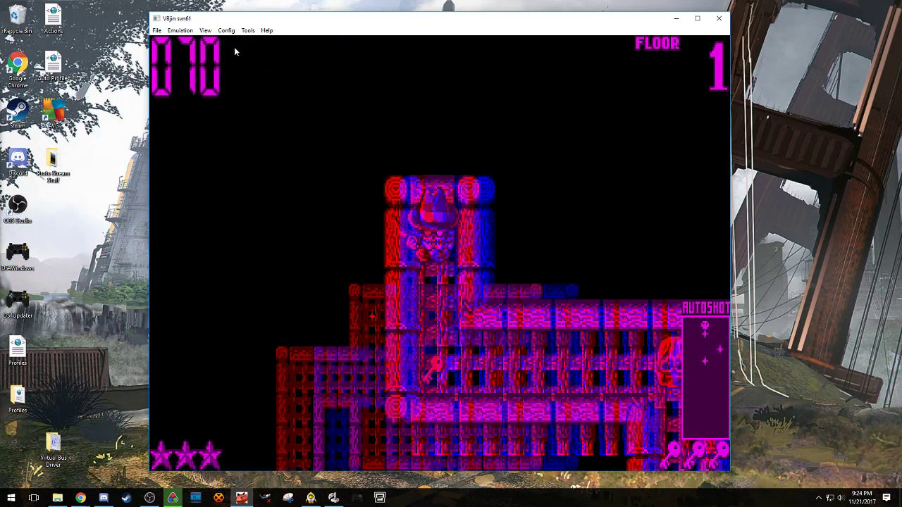
- Switch the video display to Left Only and after that to Right Only to compare the single-eye views
{"action": "left_click", "coordinate": [205, 31]}
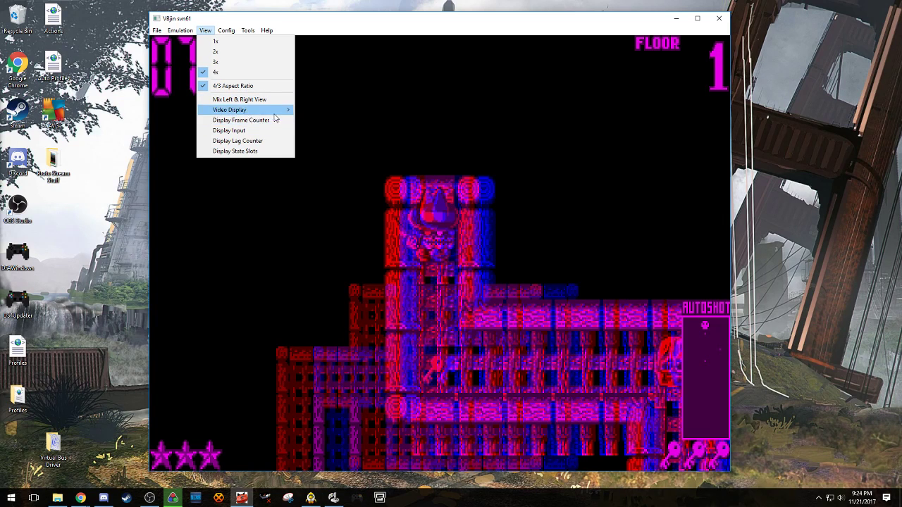
{"action": "mouse_move", "coordinate": [288, 109]}
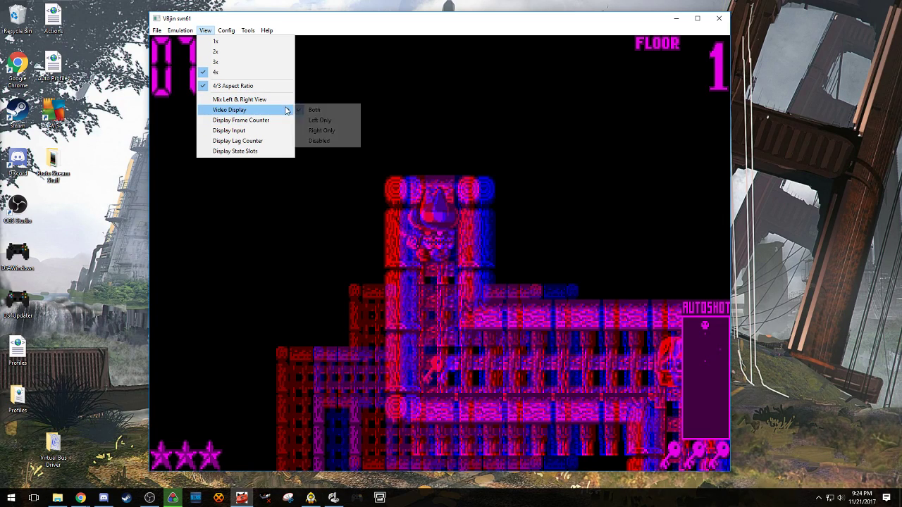
{"action": "left_click", "coordinate": [318, 120]}
{"action": "left_click", "coordinate": [205, 30]}
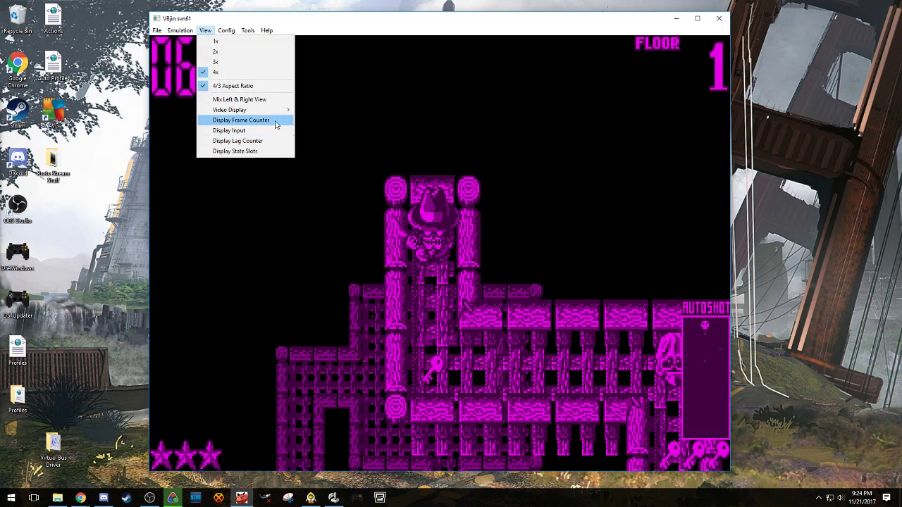
{"action": "mouse_move", "coordinate": [286, 111]}
{"action": "left_click", "coordinate": [322, 131]}
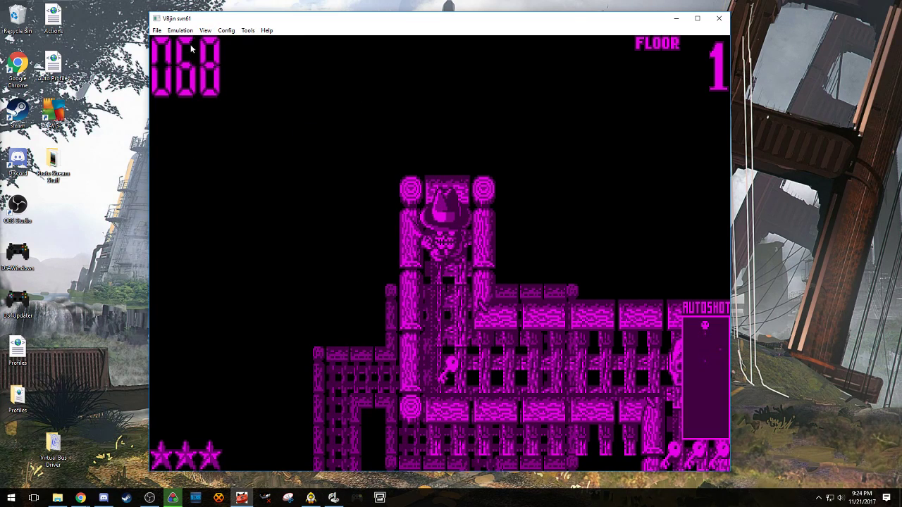
- Set the video display back to Left Only
{"action": "left_click", "coordinate": [205, 30]}
{"action": "mouse_move", "coordinate": [283, 110]}
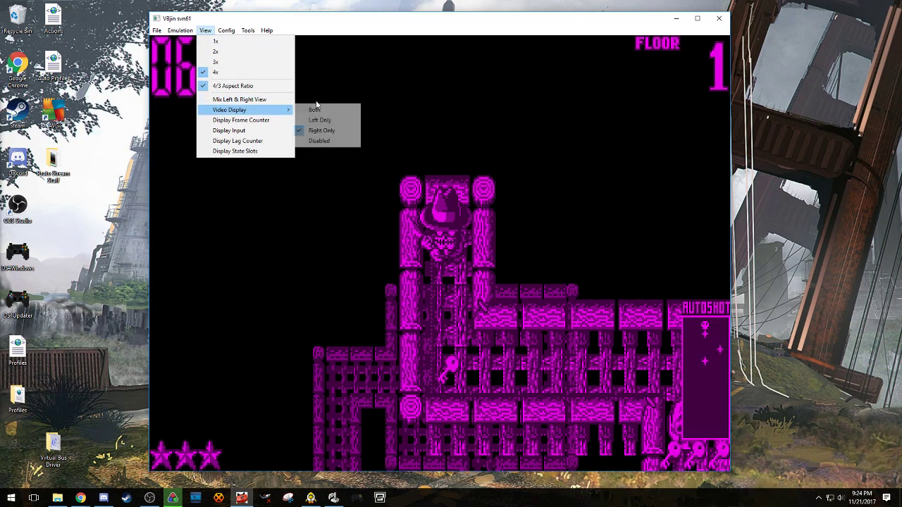
{"action": "left_click", "coordinate": [345, 120]}
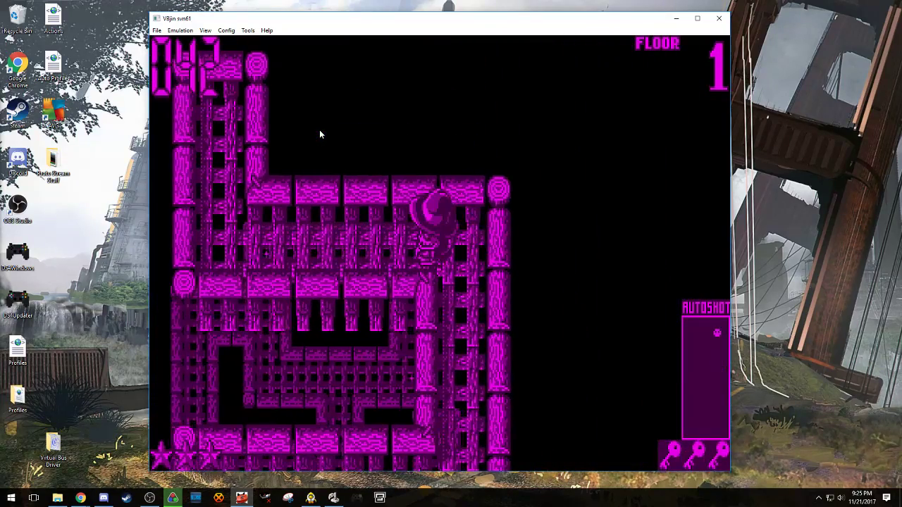
- Examine the Joypad #1 button mappings in the input configuration, moving the dialog clear of the menus, and accept it
{"action": "left_click", "coordinate": [206, 30]}
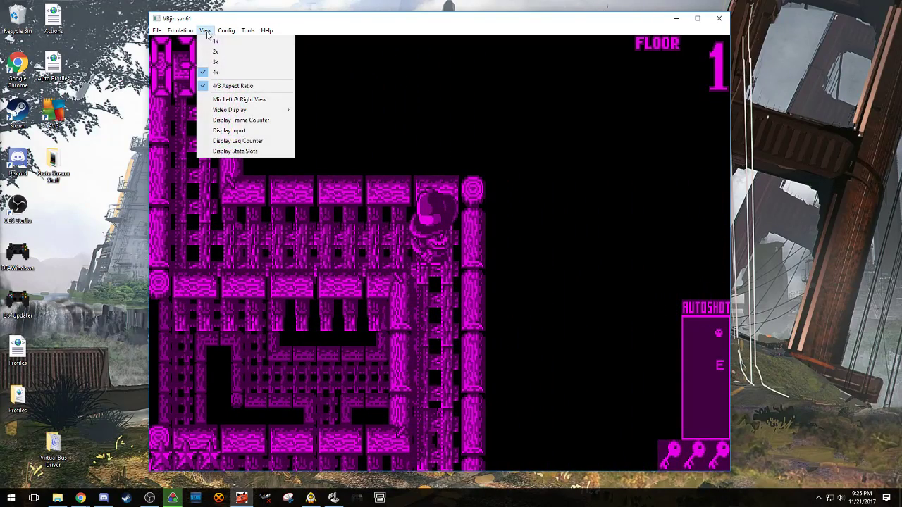
{"action": "mouse_move", "coordinate": [226, 30]}
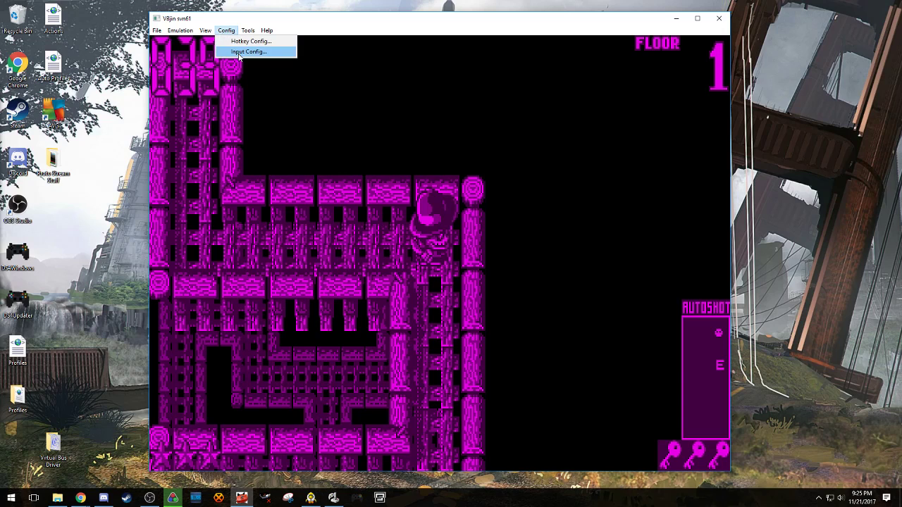
{"action": "left_click", "coordinate": [236, 53]}
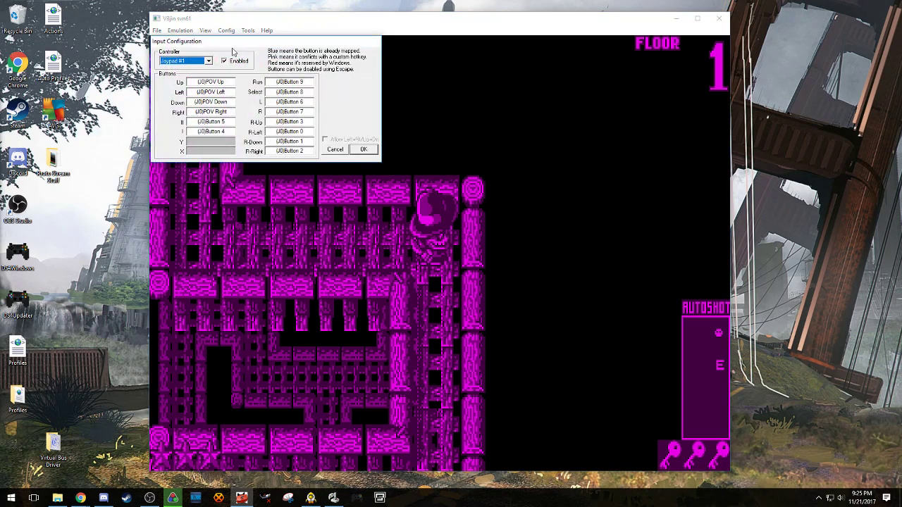
{"action": "left_click_drag", "start_coordinate": [232, 47], "coordinate": [272, 92]}
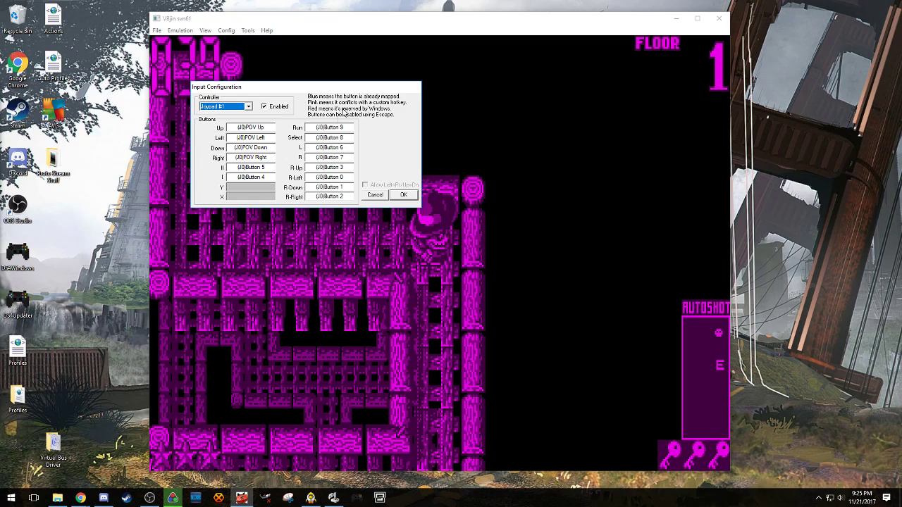
{"action": "left_click", "coordinate": [404, 197]}
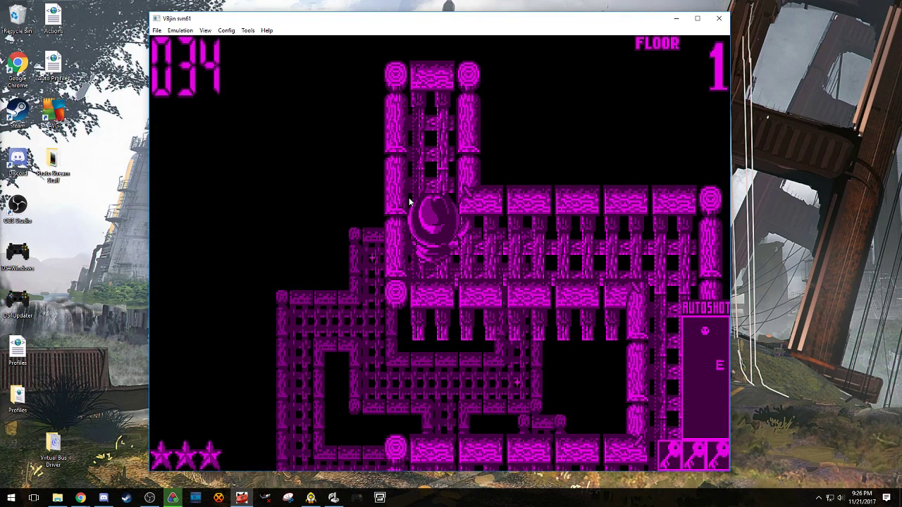
- Load the recent ROM 3-D Tetris (USA).vb
{"action": "left_click", "coordinate": [203, 30]}
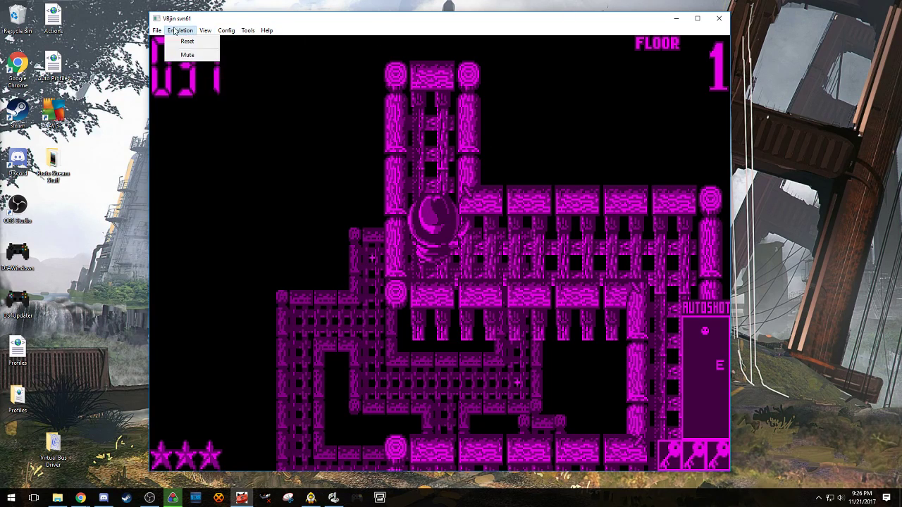
{"action": "mouse_move", "coordinate": [156, 30]}
{"action": "mouse_move", "coordinate": [183, 55]}
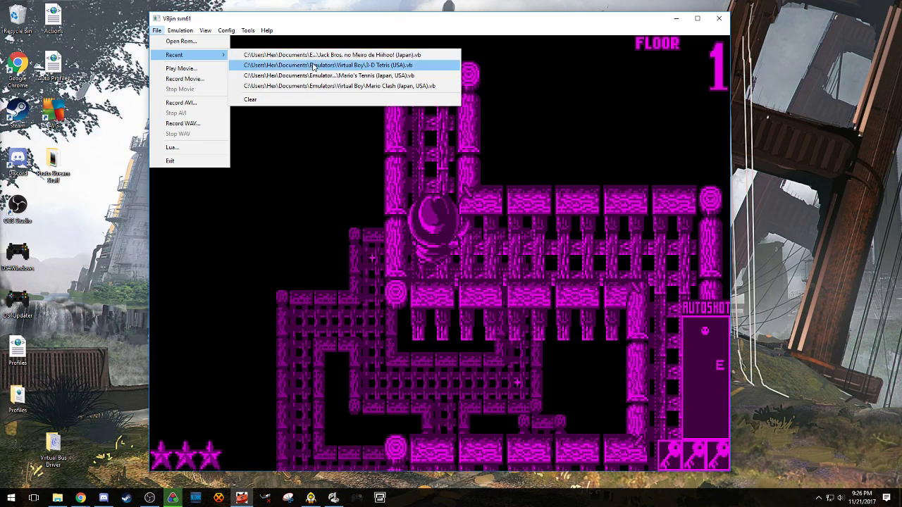
{"action": "left_click", "coordinate": [338, 69]}
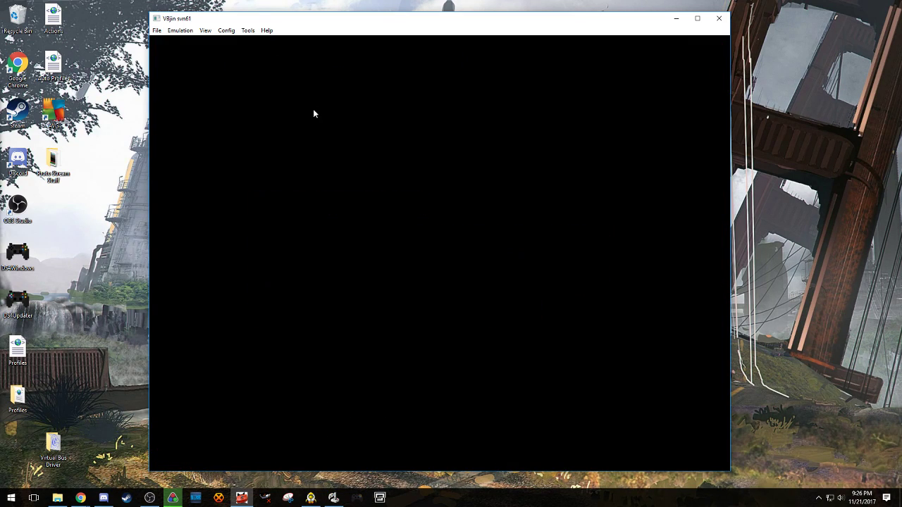
- Pass the opening screens, start 3-D Tetris Type A on Easy at level 1, and shift the falling block sideways
{"action": "key", "text": "Return"}
{"action": "key", "text": "Return"}
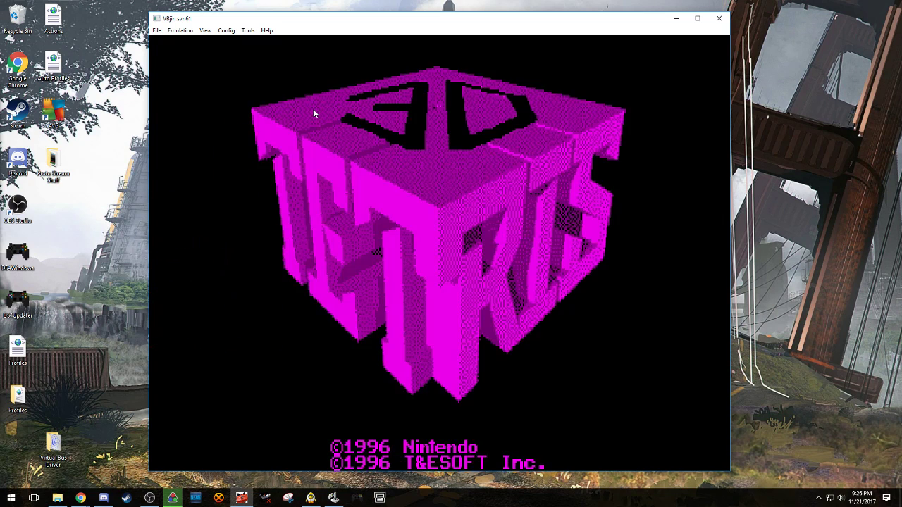
{"action": "key", "text": "Return"}
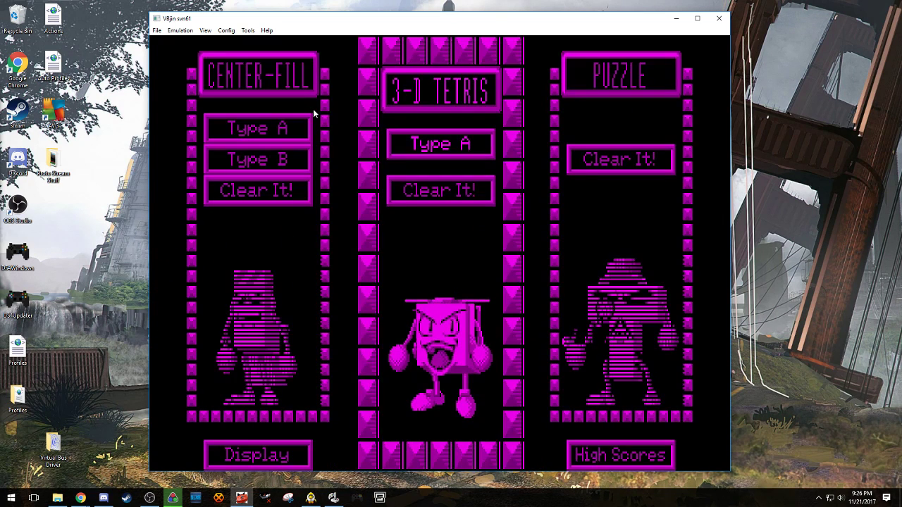
{"action": "key", "text": "Return"}
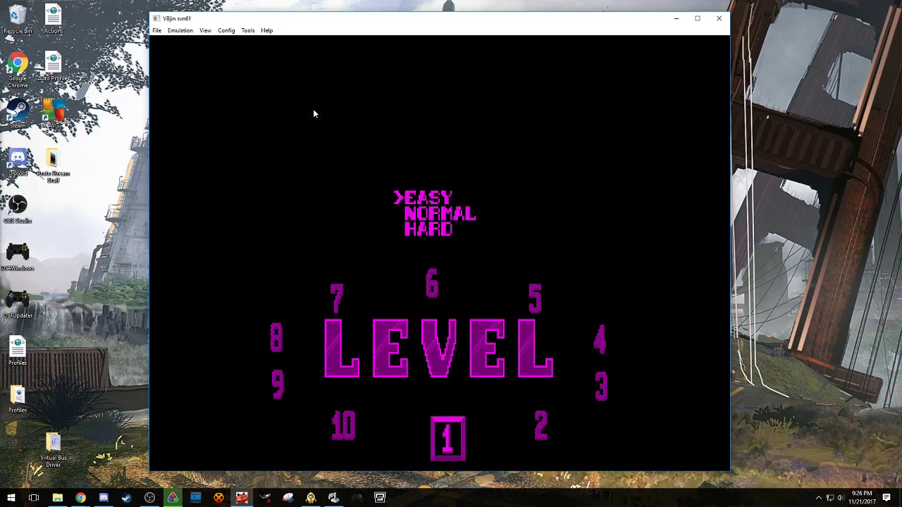
{"action": "key", "text": "Return"}
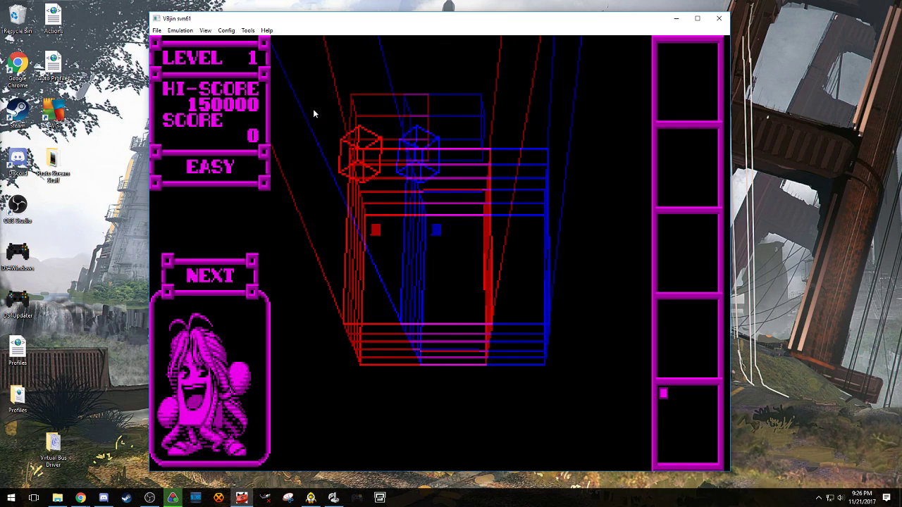
{"action": "key", "text": "Right"}
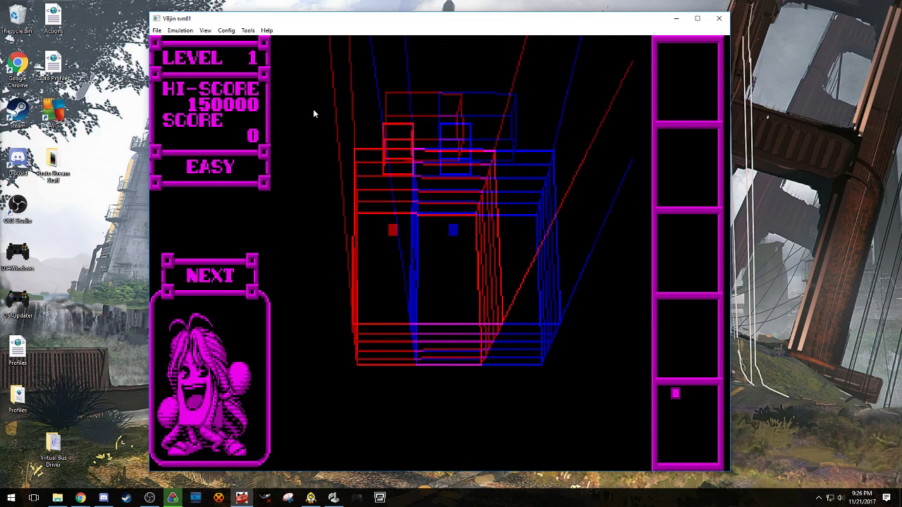
- Load the recent ROM Mario's Tennis (Japan, USA).vb
{"action": "left_click", "coordinate": [170, 33]}
{"action": "mouse_move", "coordinate": [157, 30]}
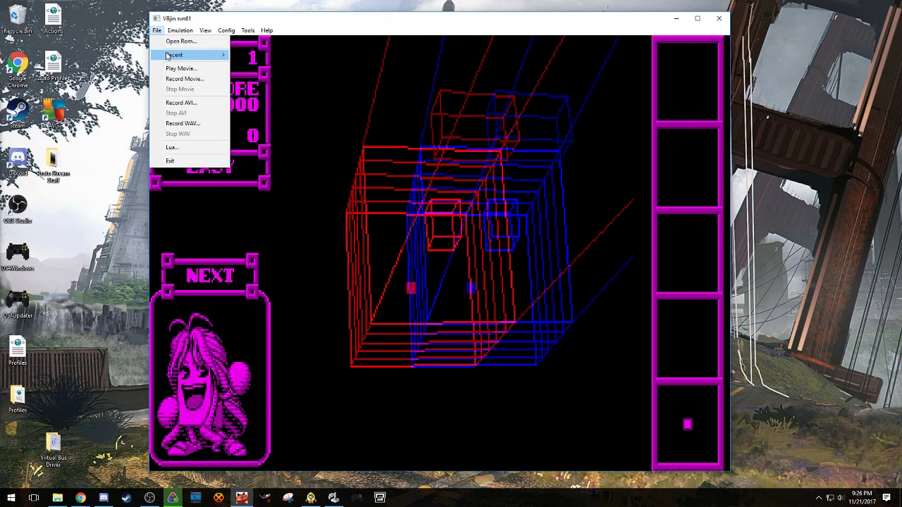
{"action": "mouse_move", "coordinate": [190, 55]}
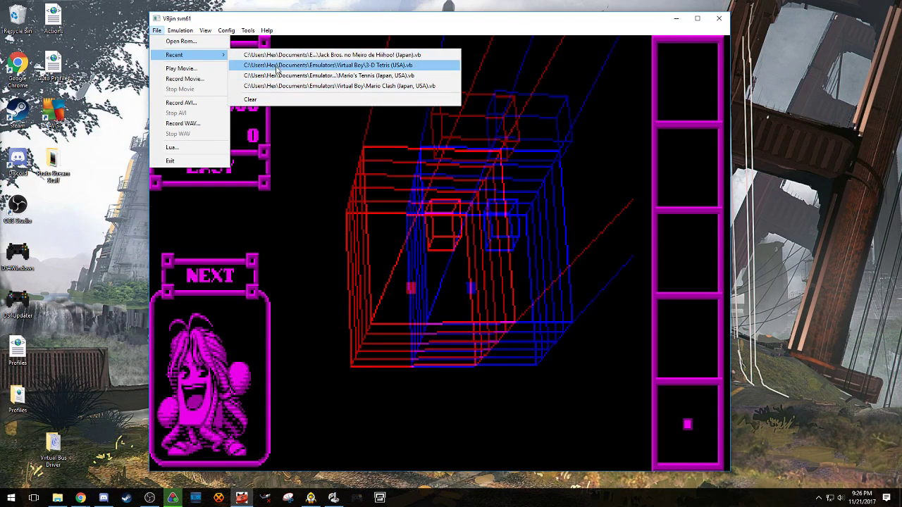
{"action": "left_click", "coordinate": [272, 74]}
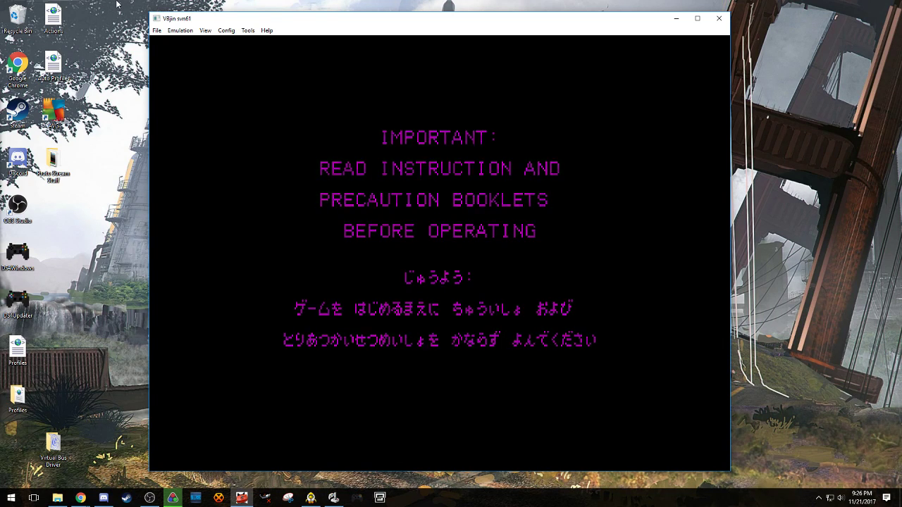
- Pass the opening screens and start a Mario's Tennis singles match, 1P vs COM on Easy with 1 set, playing as Mario
{"action": "key", "text": "Right"}
{"action": "key", "text": "Return"}
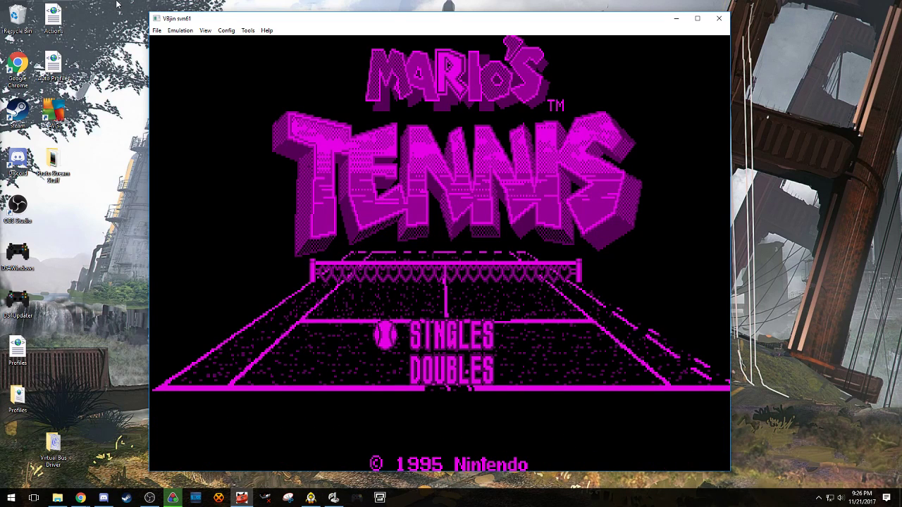
{"action": "key", "text": "Return"}
{"action": "key", "text": "Return"}
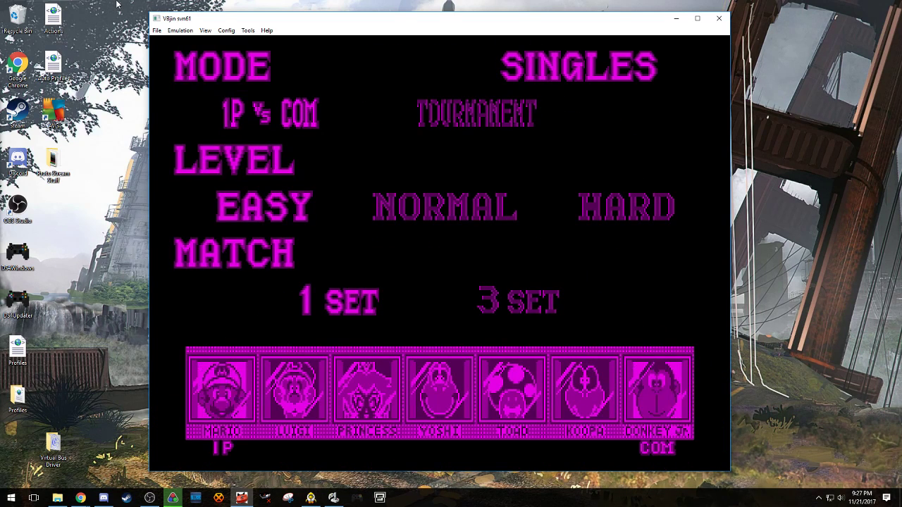
{"action": "key", "text": "Return"}
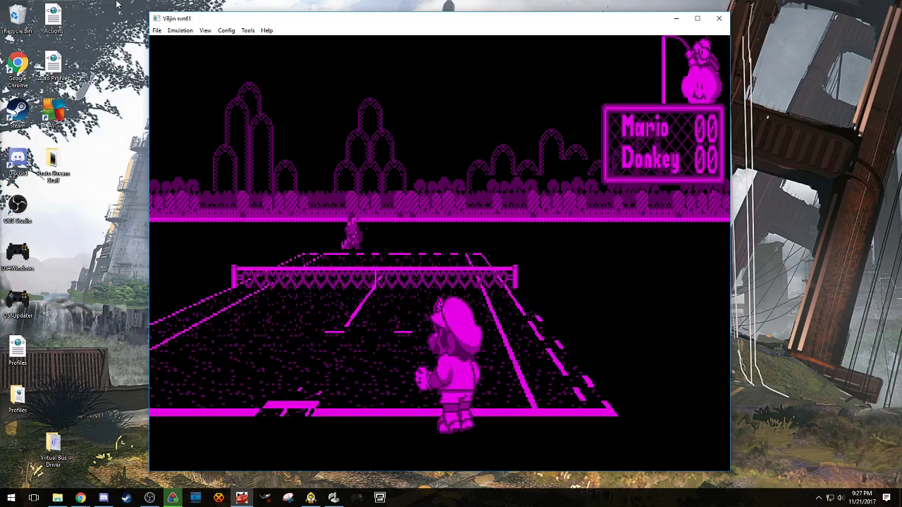
{"action": "key", "text": "Return"}
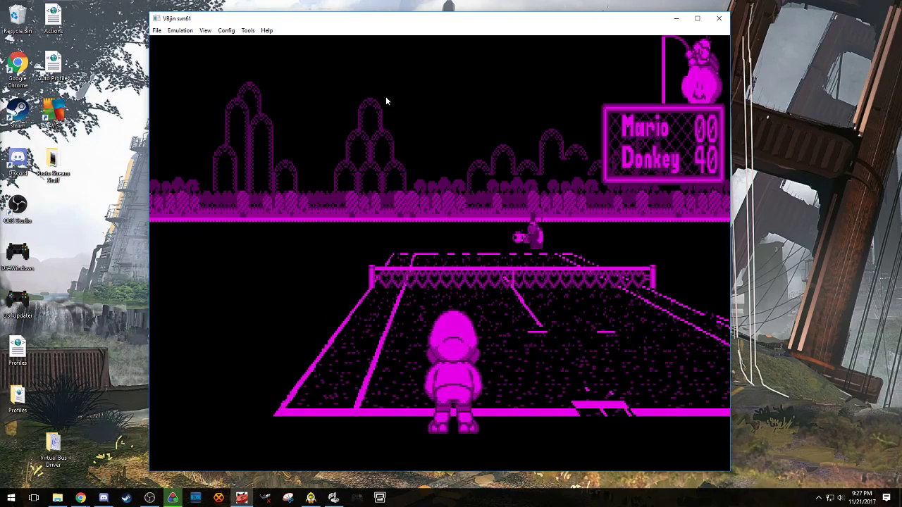
- Close the emulator, switch to the Virtual Boy folder in File Explorer, and open its subfolder New folder
{"action": "left_click", "coordinate": [717, 20]}
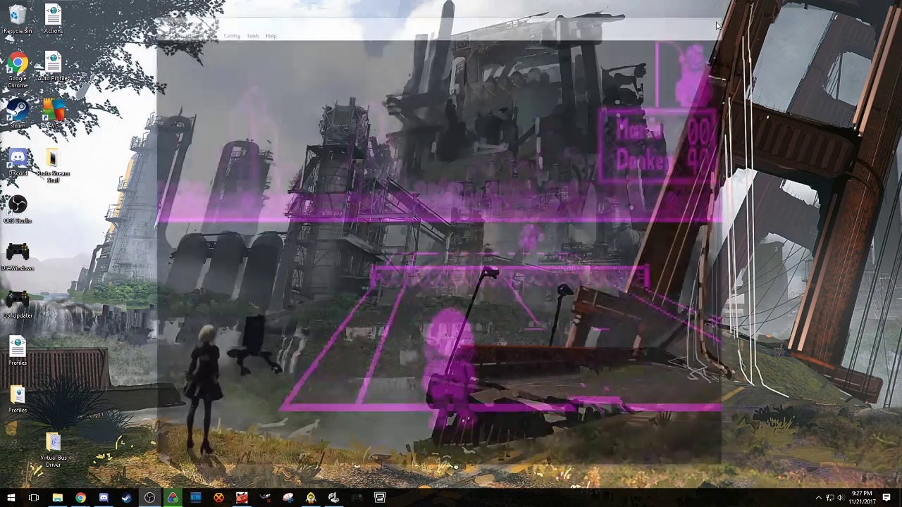
{"action": "left_click", "coordinate": [58, 498]}
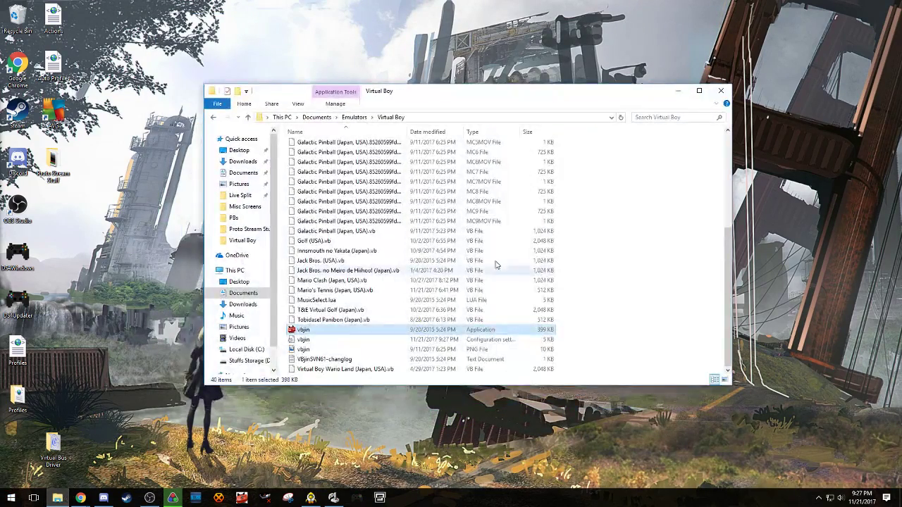
{"action": "scroll", "coordinate": [369, 241], "scroll_direction": "up", "scroll_amount": 2}
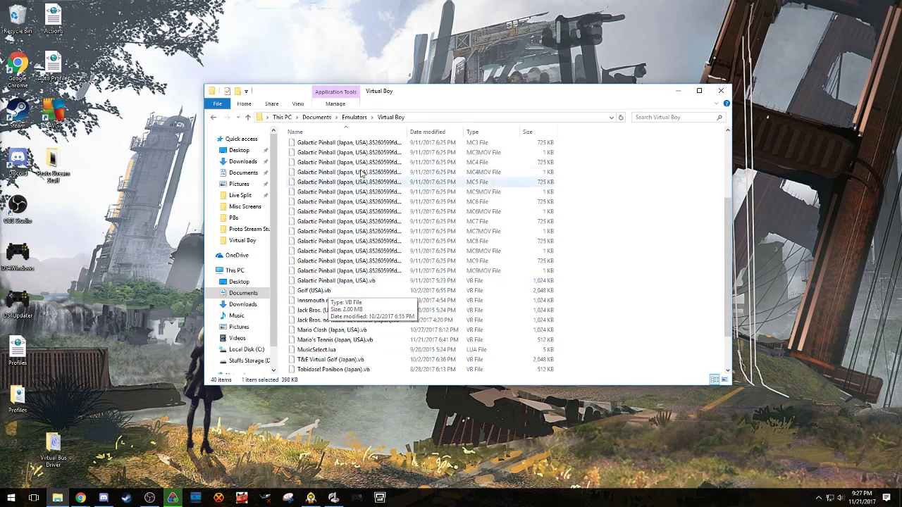
{"action": "scroll", "coordinate": [356, 211], "scroll_direction": "up", "scroll_amount": 4}
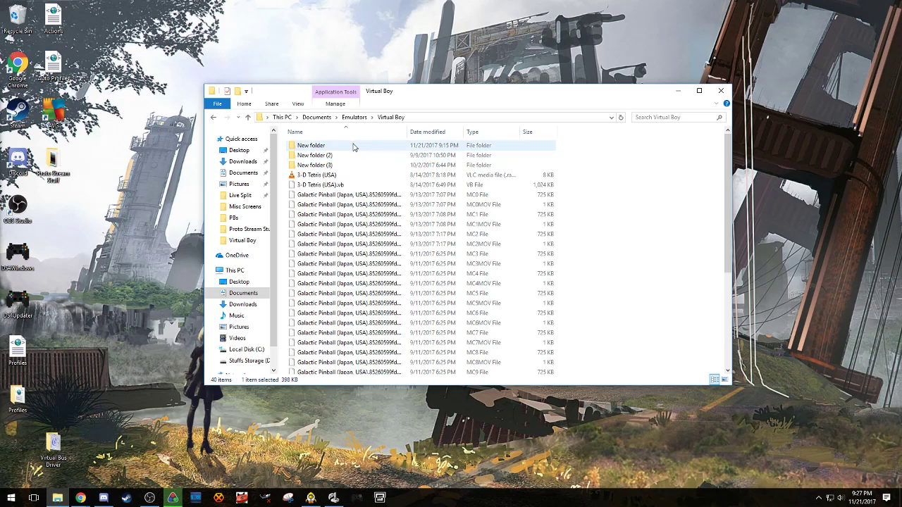
{"action": "double_click", "coordinate": [354, 145]}
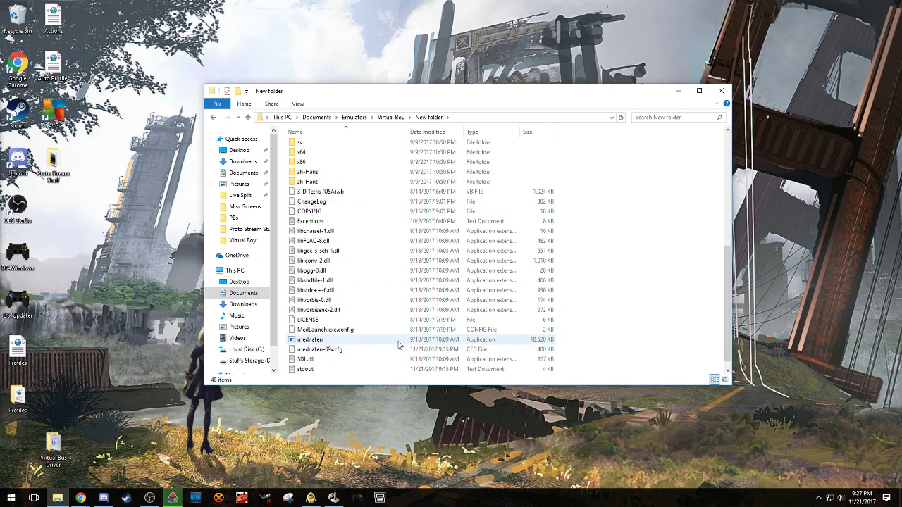
- Return to the Virtual Boy folder and open New folder (3)
{"action": "left_click", "coordinate": [391, 117]}
{"action": "left_click", "coordinate": [364, 167]}
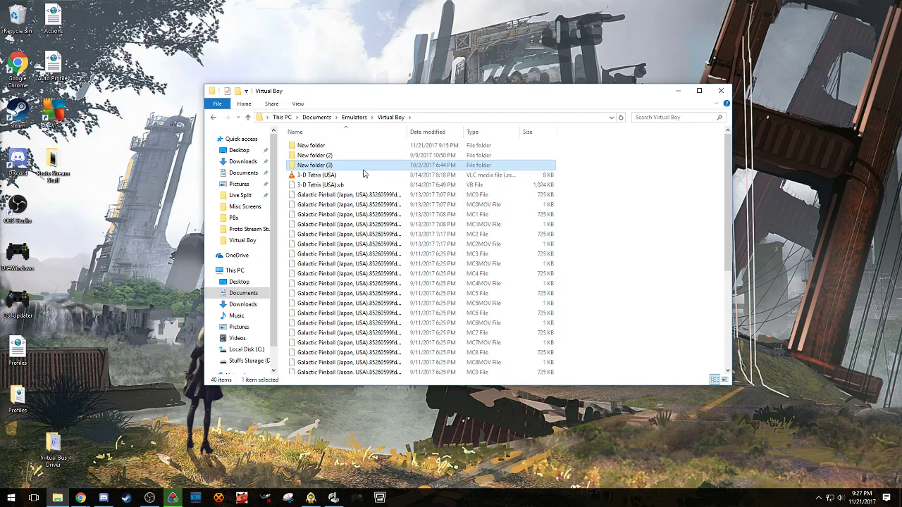
{"action": "double_click", "coordinate": [363, 168]}
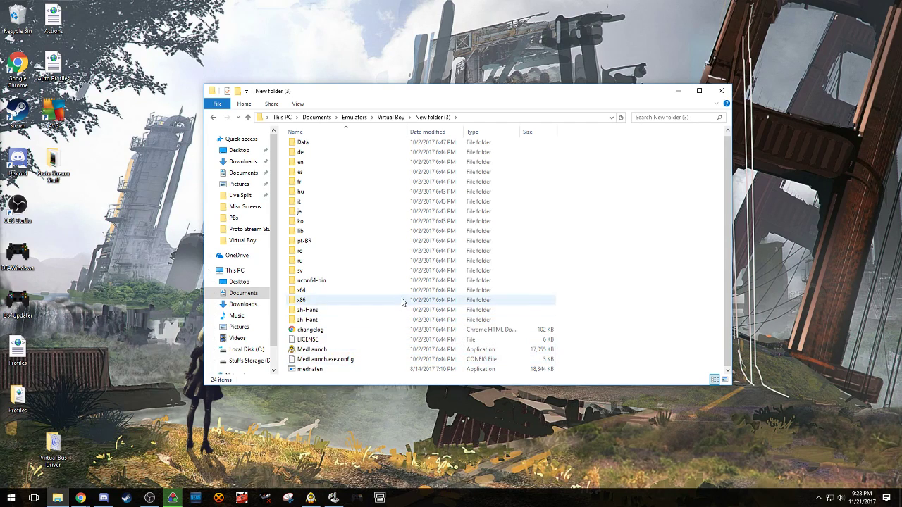
- Launch the MedLaunch application from New folder (3) and minimise the File Explorer window
{"action": "scroll", "coordinate": [386, 331], "scroll_direction": "up", "scroll_amount": 1}
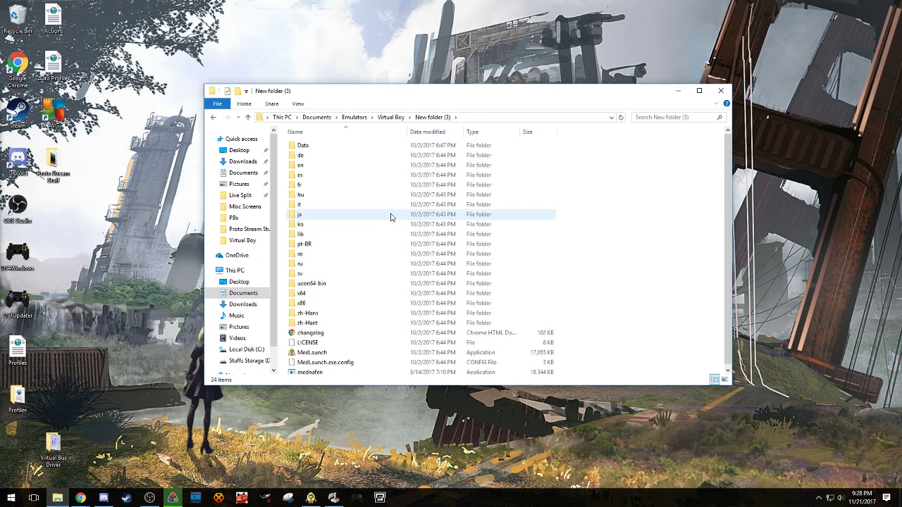
{"action": "scroll", "coordinate": [391, 240], "scroll_direction": "down", "scroll_amount": 1}
{"action": "scroll", "coordinate": [392, 271], "scroll_direction": "up", "scroll_amount": 1}
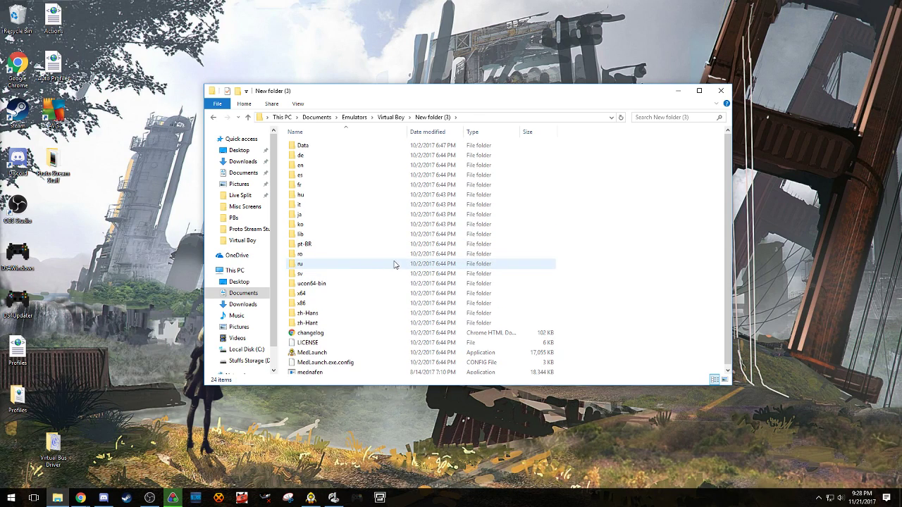
{"action": "double_click", "coordinate": [372, 351]}
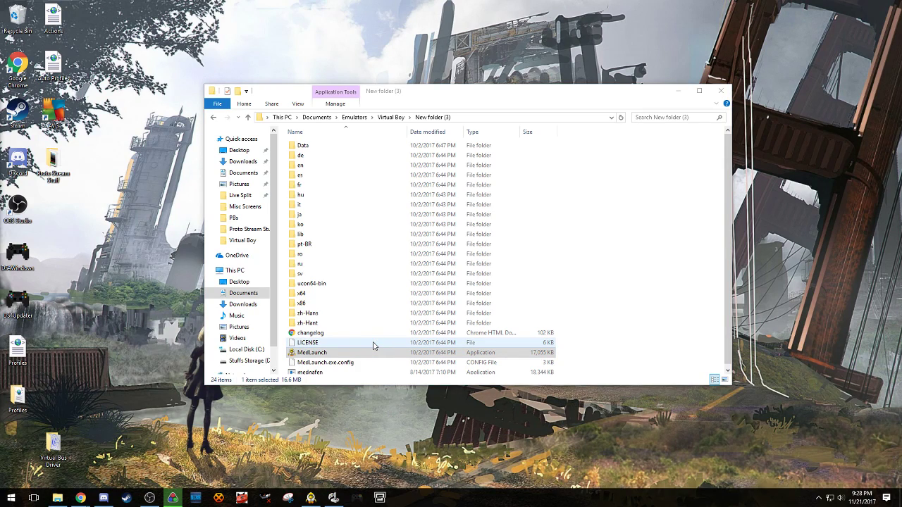
{"action": "scroll", "coordinate": [352, 349], "scroll_direction": "down", "scroll_amount": 1}
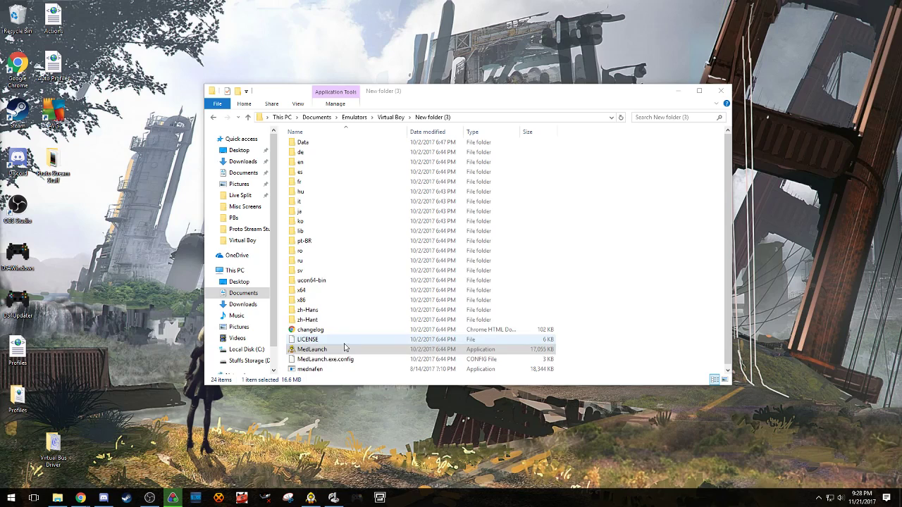
{"action": "left_click", "coordinate": [676, 91]}
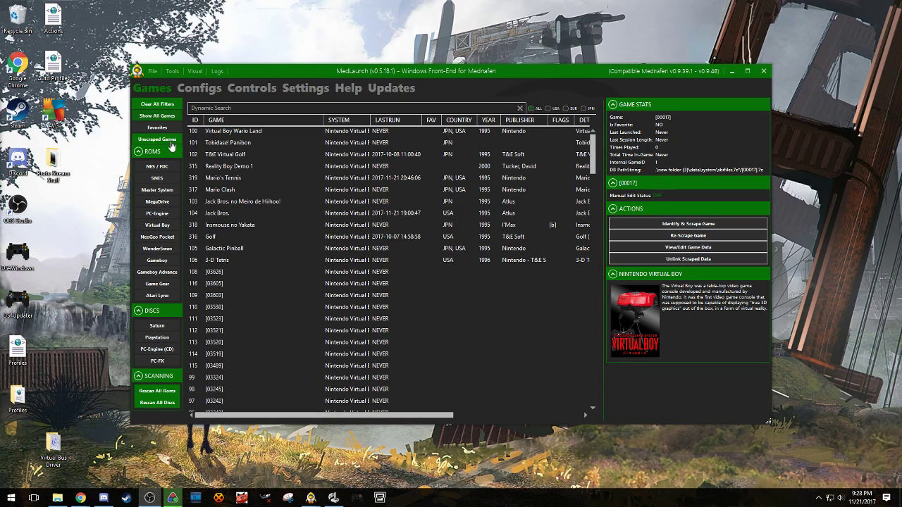
- Examine the MedLaunch Library settings and look through the list of games
{"action": "left_click", "coordinate": [305, 88]}
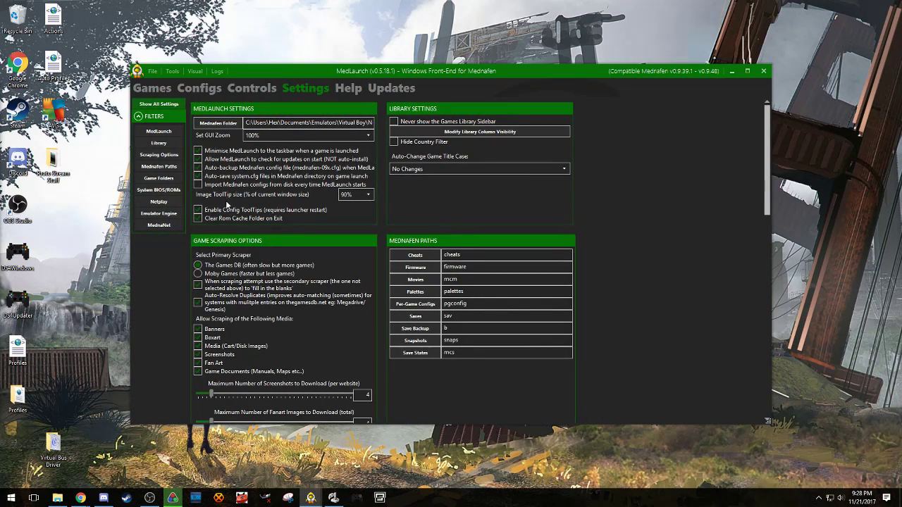
{"action": "left_click", "coordinate": [178, 146]}
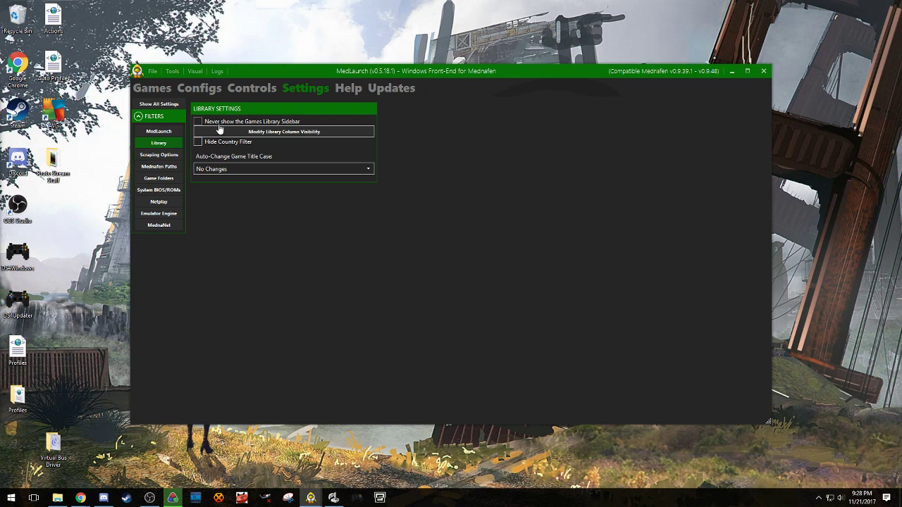
{"action": "left_click", "coordinate": [167, 90]}
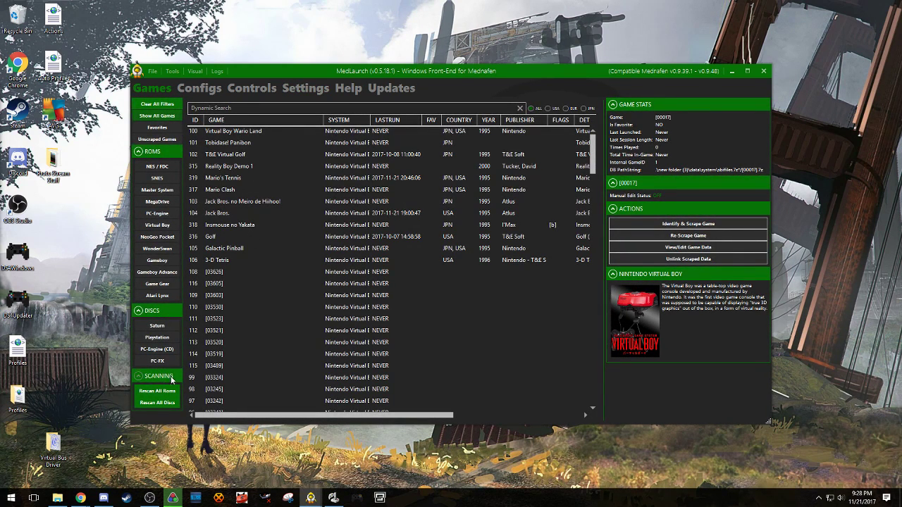
{"action": "scroll", "coordinate": [353, 218], "scroll_direction": "down", "scroll_amount": 3}
{"action": "scroll", "coordinate": [353, 218], "scroll_direction": "up", "scroll_amount": 3}
- Check the Updates page and compare the MedLaunch and Library groups of the settings
{"action": "left_click", "coordinate": [378, 99]}
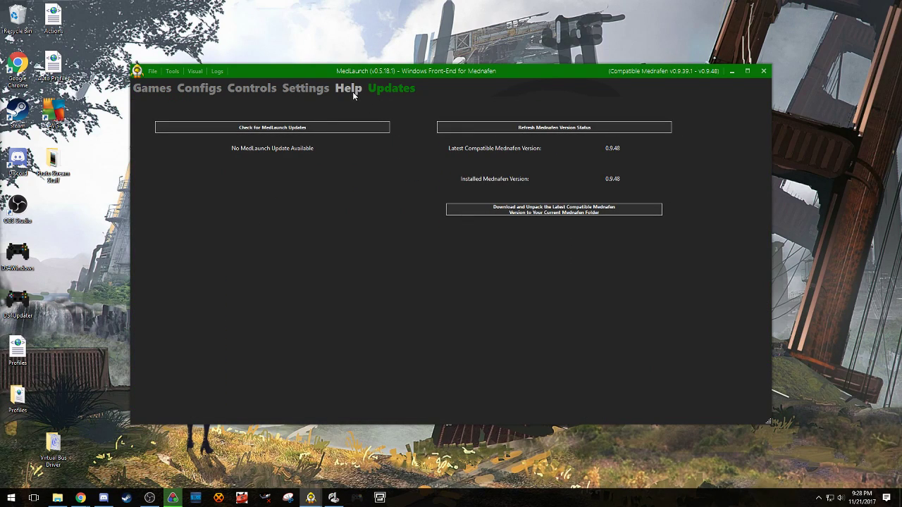
{"action": "left_click", "coordinate": [353, 92]}
{"action": "left_click", "coordinate": [318, 88]}
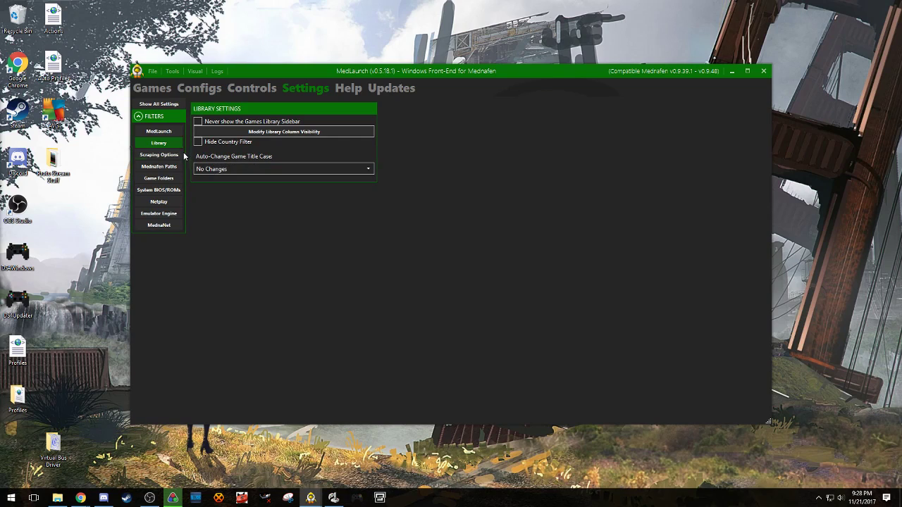
{"action": "left_click", "coordinate": [168, 134]}
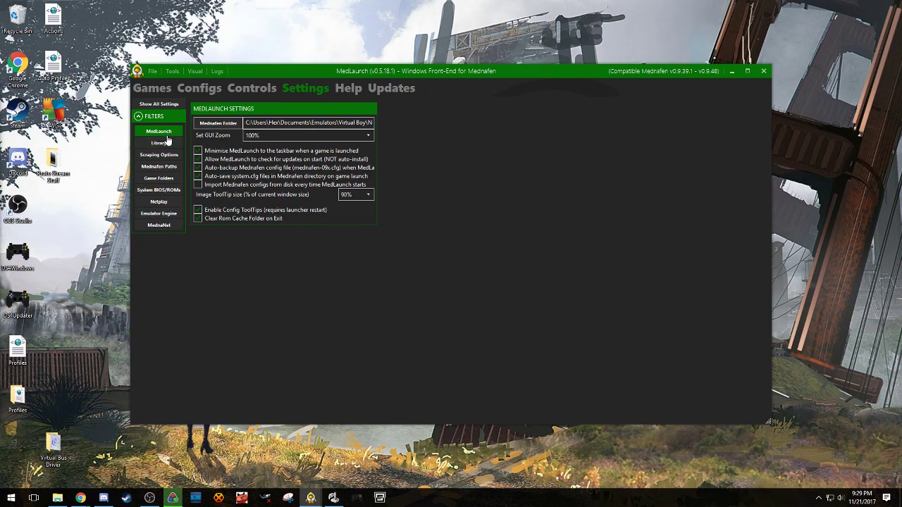
{"action": "left_click", "coordinate": [165, 144]}
{"action": "left_click", "coordinate": [170, 134]}
{"action": "left_click", "coordinate": [163, 143]}
{"action": "left_click", "coordinate": [169, 133]}
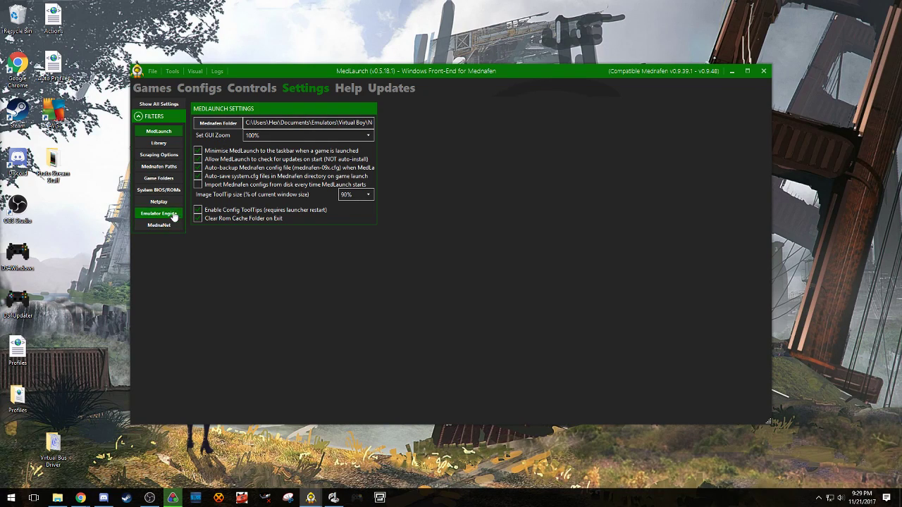
- Examine the VirtualBoy path in the Game Folders settings and return to the games list
{"action": "left_click", "coordinate": [175, 166]}
{"action": "left_click", "coordinate": [176, 181]}
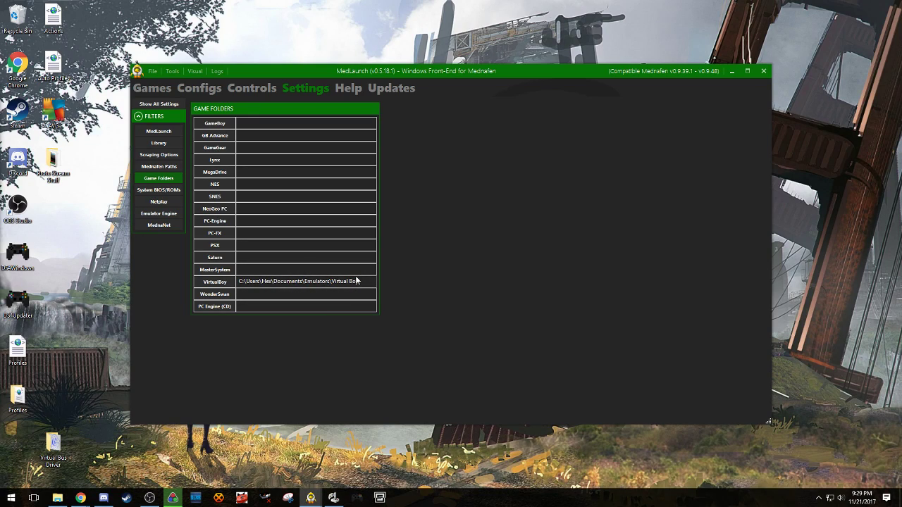
{"action": "left_click", "coordinate": [159, 87]}
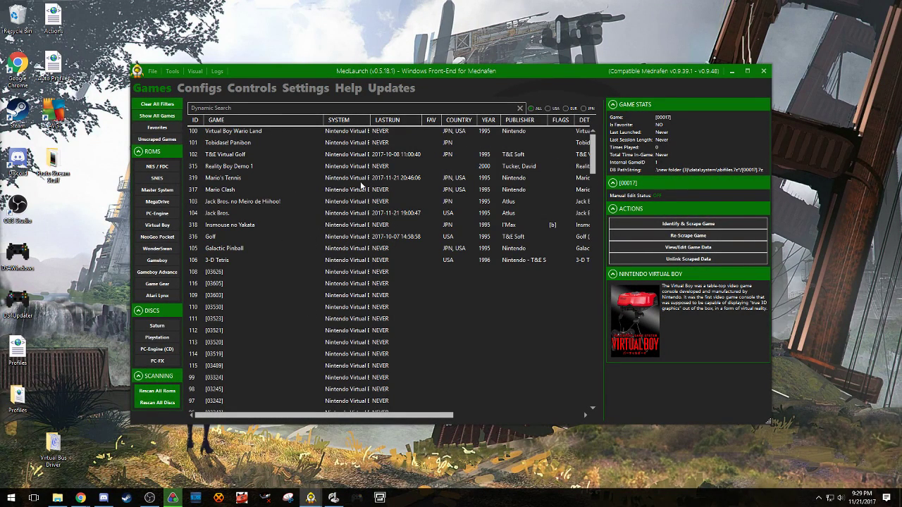
- Look through the general and PC-FX configs, and examine the Nintendo Virtual Boy specific settings, including the 3D Mode
{"action": "left_click", "coordinate": [184, 96]}
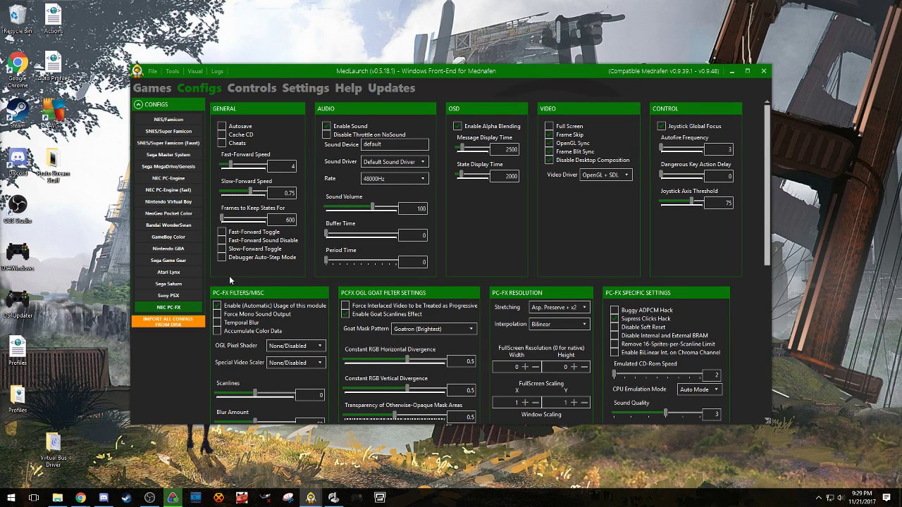
{"action": "scroll", "coordinate": [231, 277], "scroll_direction": "down", "scroll_amount": 2}
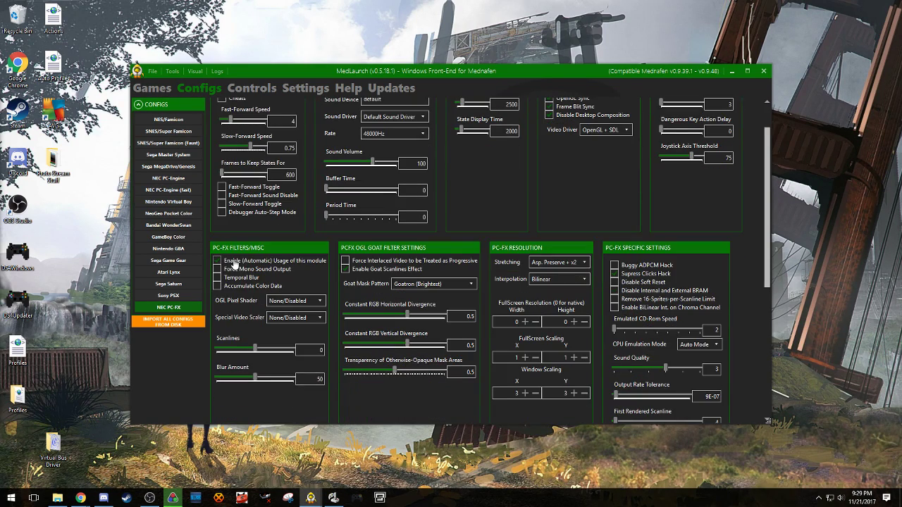
{"action": "scroll", "coordinate": [236, 219], "scroll_direction": "up", "scroll_amount": 2}
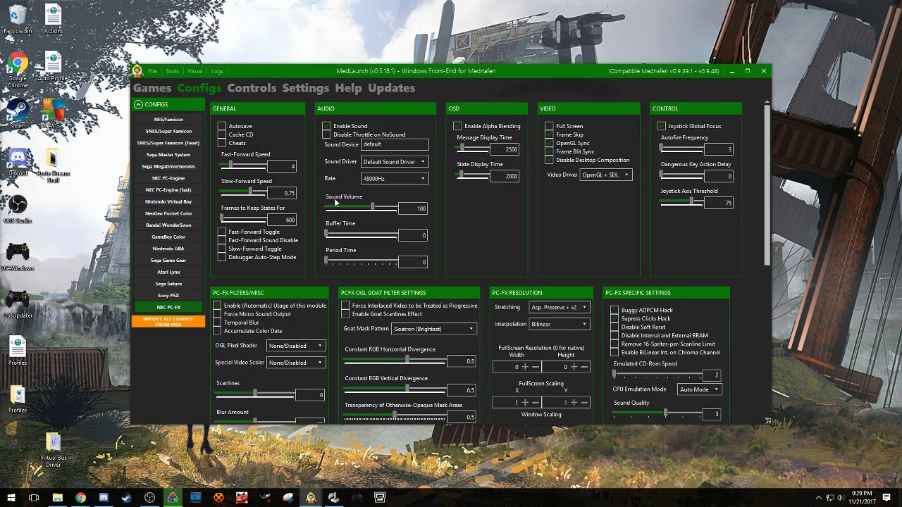
{"action": "scroll", "coordinate": [585, 243], "scroll_direction": "down", "scroll_amount": 4}
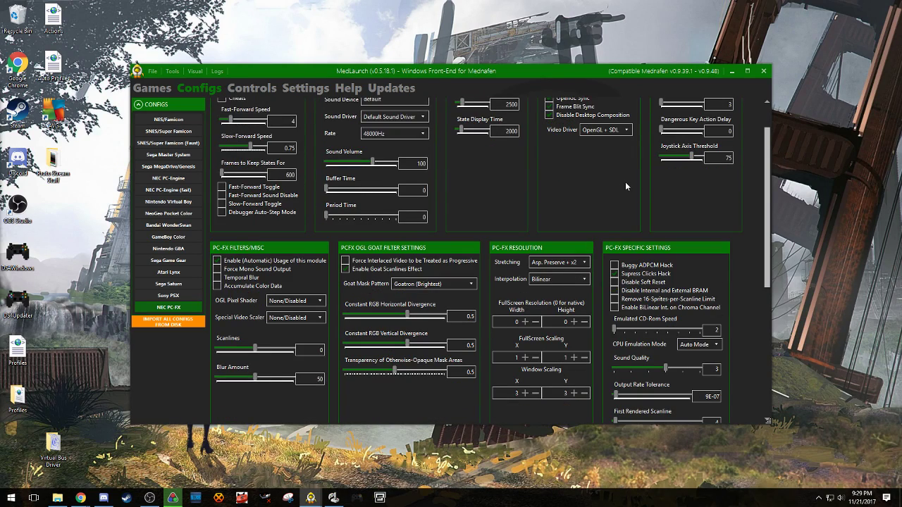
{"action": "scroll", "coordinate": [601, 179], "scroll_direction": "down", "scroll_amount": 10}
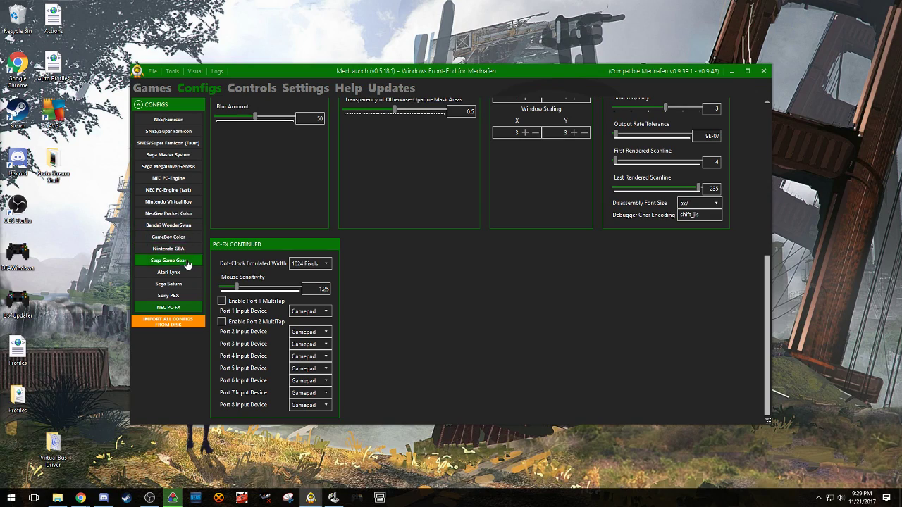
{"action": "left_click", "coordinate": [194, 203]}
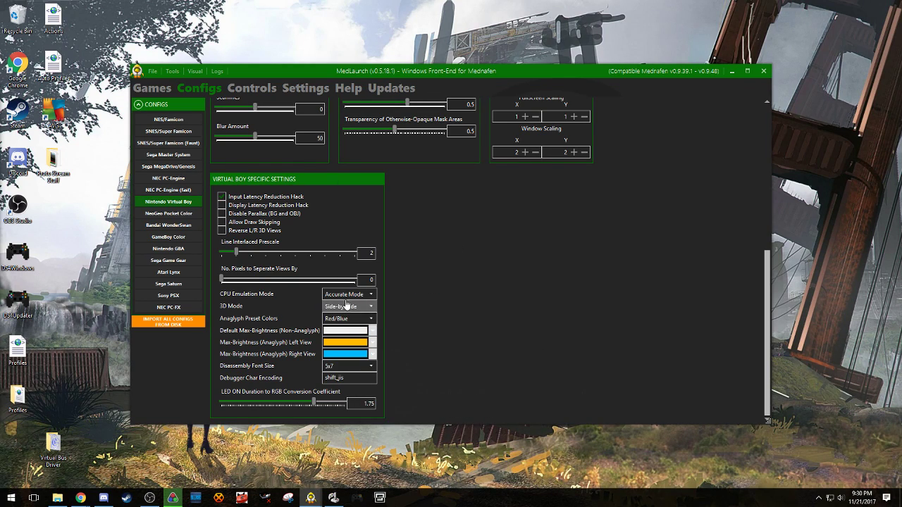
{"action": "mouse_move", "coordinate": [355, 315]}
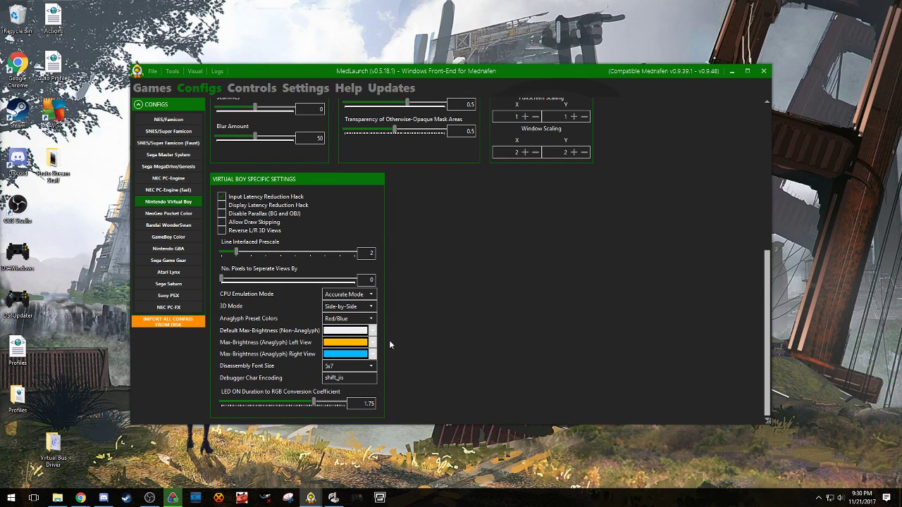
- Review the Virtual Boy filter, resolution and specific settings, and launch 3-D Tetris from the games list
{"action": "scroll", "coordinate": [434, 364], "scroll_direction": "up", "scroll_amount": 5}
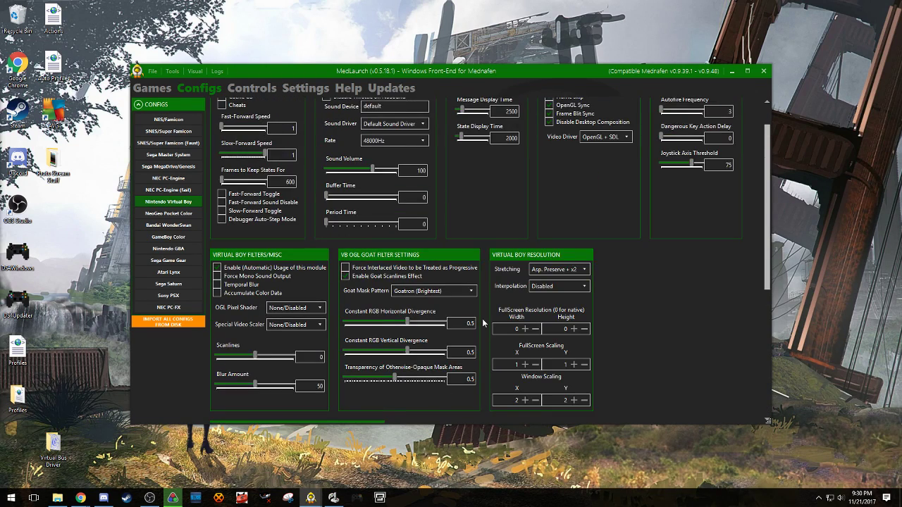
{"action": "scroll", "coordinate": [491, 324], "scroll_direction": "down", "scroll_amount": 4}
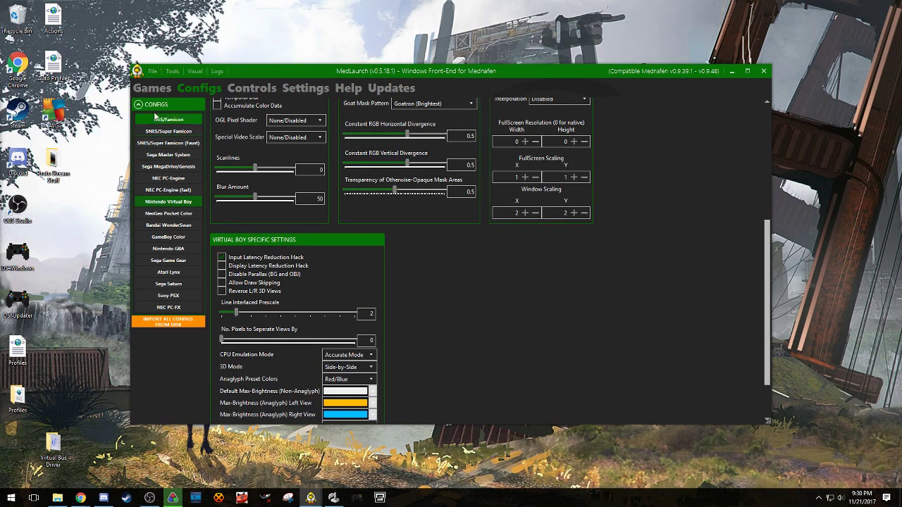
{"action": "left_click", "coordinate": [141, 90]}
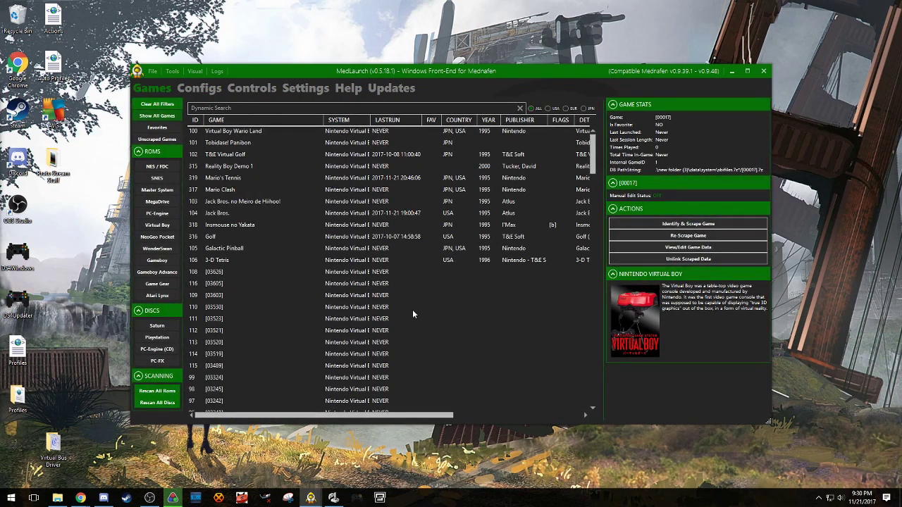
{"action": "left_click", "coordinate": [242, 180]}
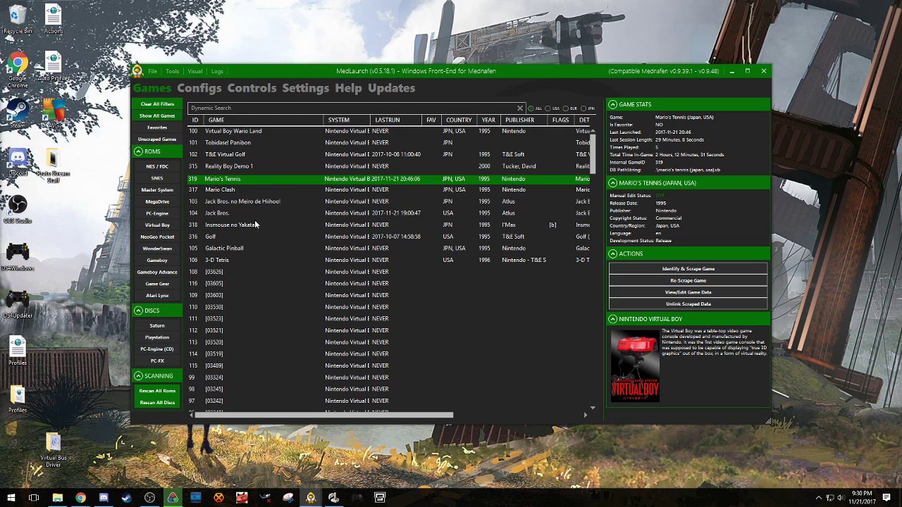
{"action": "left_click", "coordinate": [228, 262]}
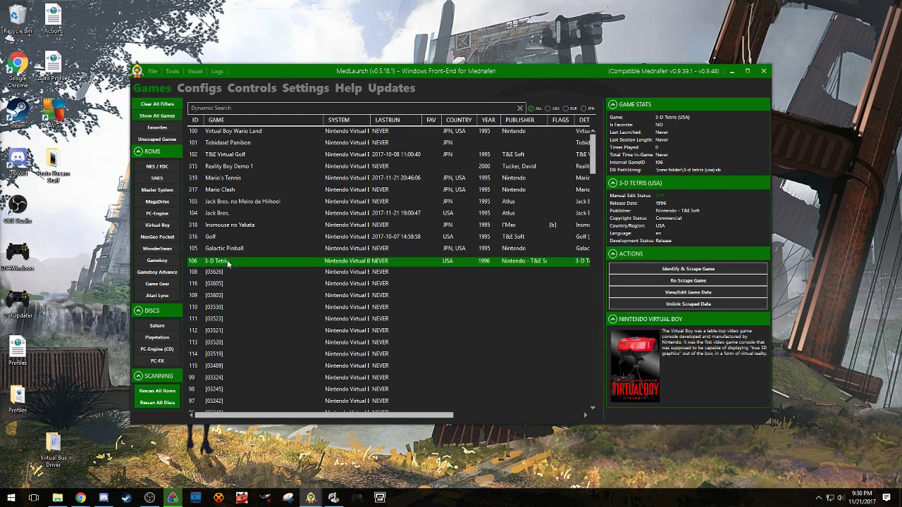
{"action": "double_click", "coordinate": [228, 262]}
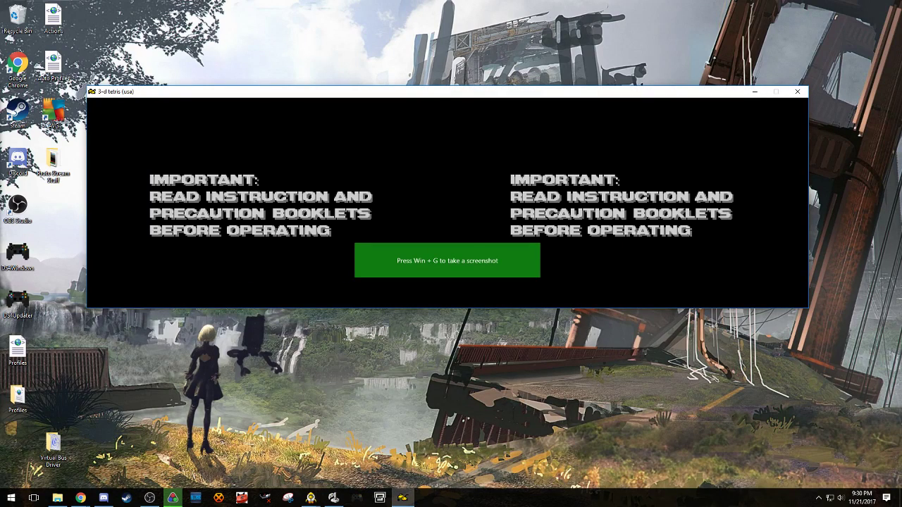
- Reposition the 3-D Tetris window, confirm the game's opening options, and start a level 1 game on Normal difficulty
{"action": "left_click_drag", "start_coordinate": [421, 92], "coordinate": [378, 112]}
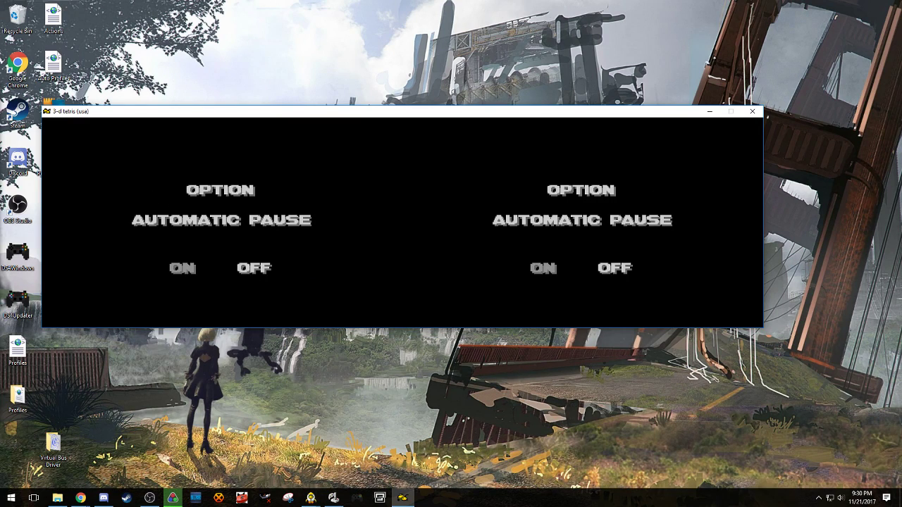
{"action": "key", "text": "Return"}
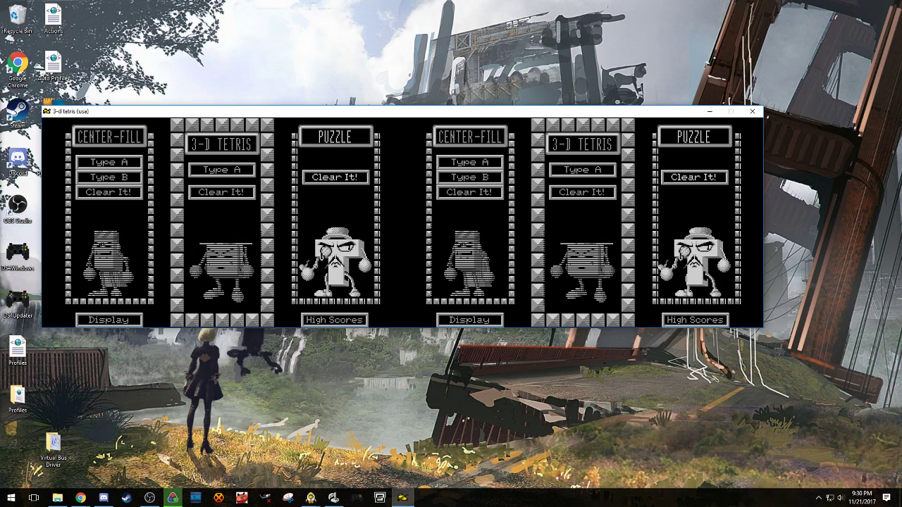
{"action": "key", "text": "Return"}
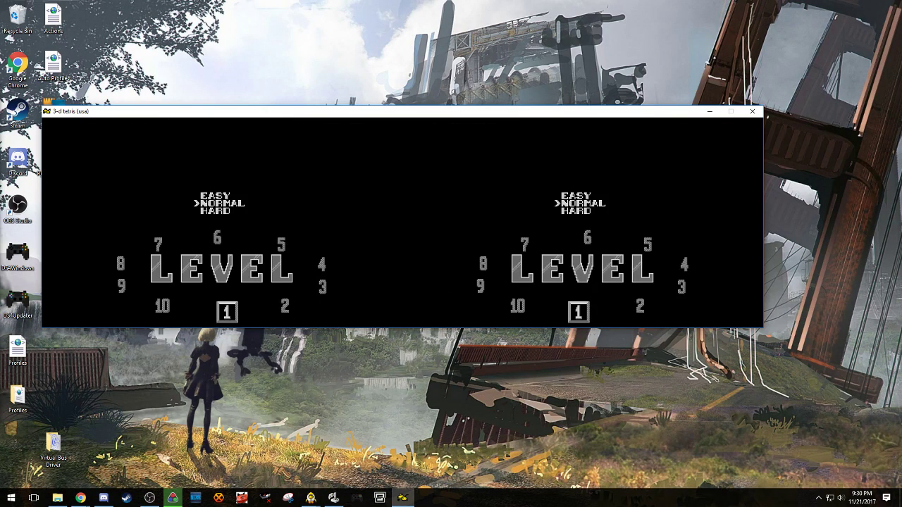
{"action": "key", "text": "Return"}
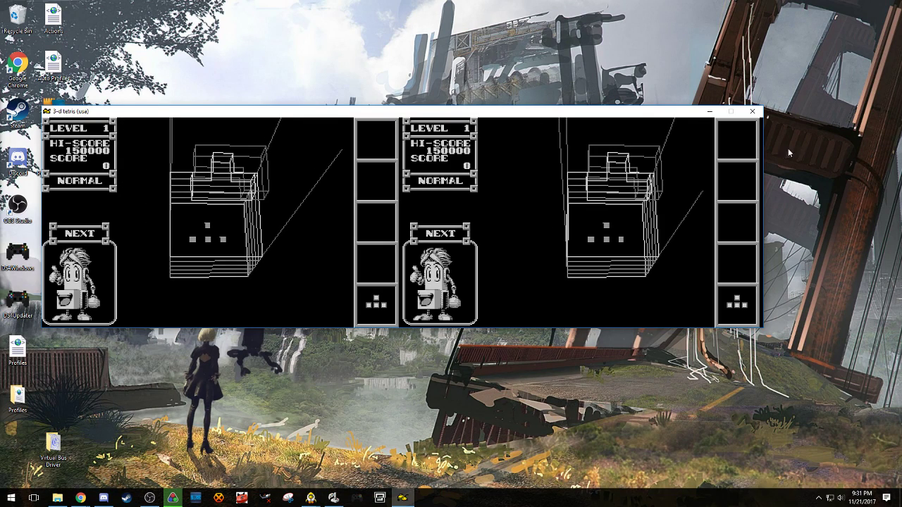
- Move the game window around the desktop and leave it with both side-by-side views fully on screen
{"action": "left_click_drag", "start_coordinate": [482, 116], "coordinate": [81, 139]}
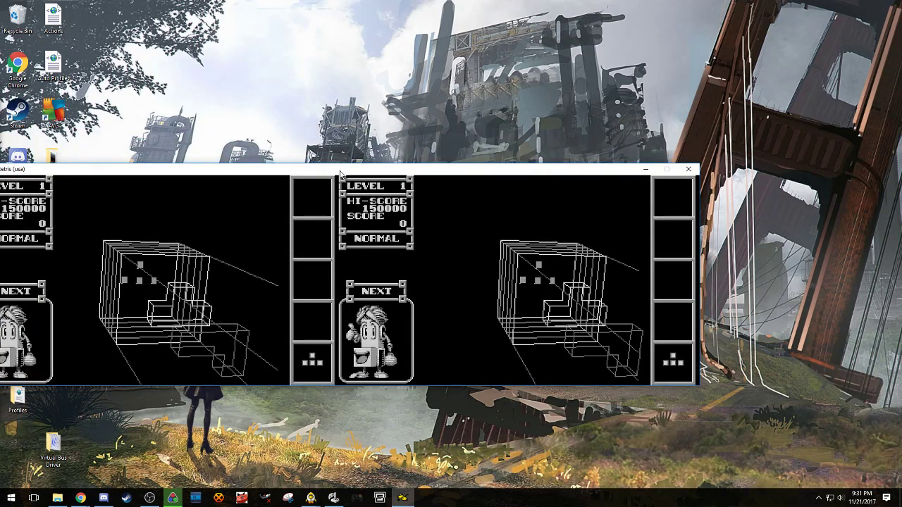
{"action": "left_click_drag", "start_coordinate": [274, 172], "coordinate": [370, 154]}
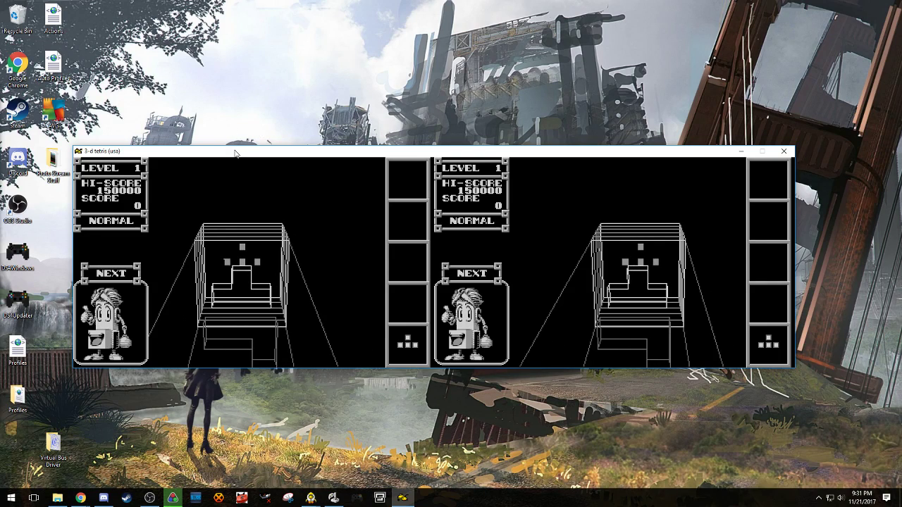
{"action": "left_click_drag", "start_coordinate": [235, 151], "coordinate": [704, 169]}
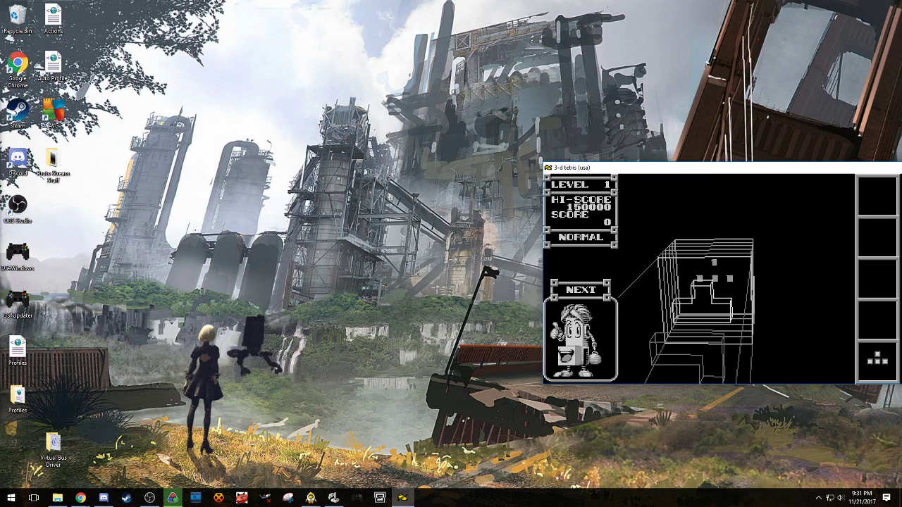
{"action": "left_click_drag", "start_coordinate": [618, 172], "coordinate": [218, 112]}
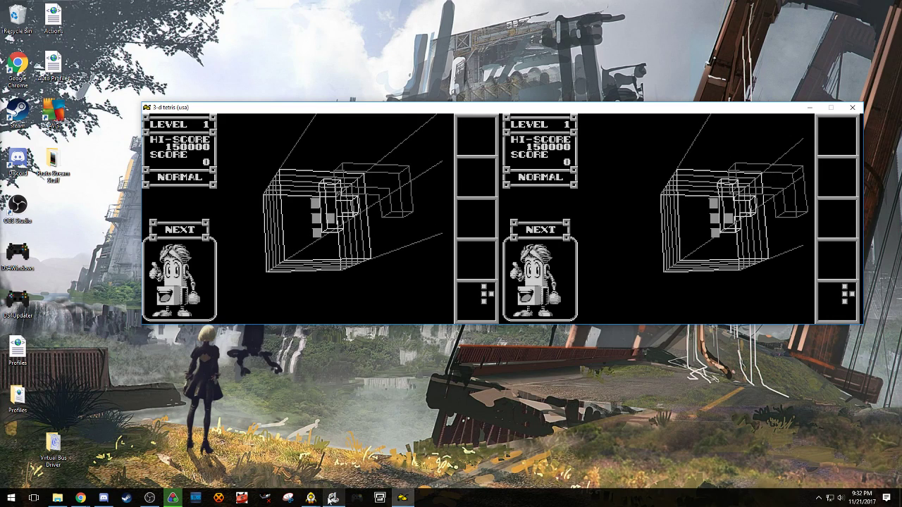
- Switch to JoyToKey, examine the Joystick 1 button and POV assignments of Profile 1, and close its window
{"action": "mouse_move", "coordinate": [329, 497]}
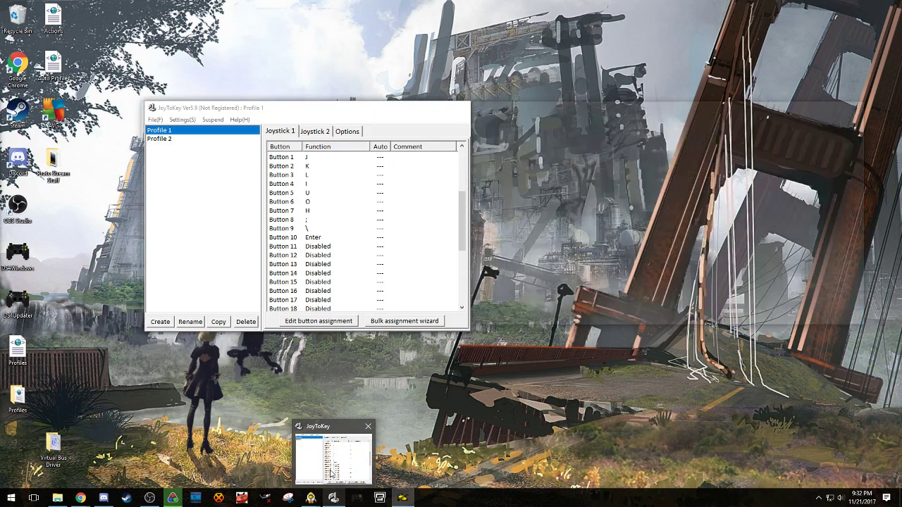
{"action": "left_click", "coordinate": [331, 472]}
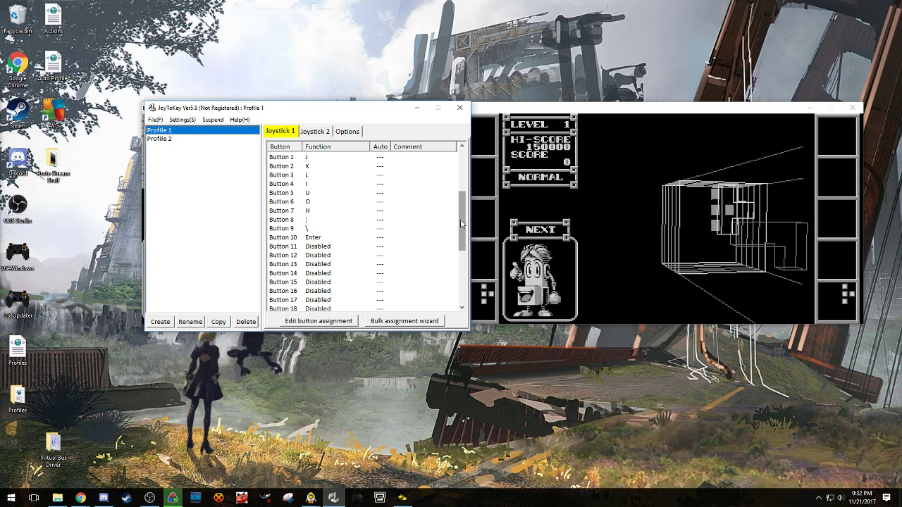
{"action": "left_click_drag", "start_coordinate": [465, 221], "coordinate": [477, 172]}
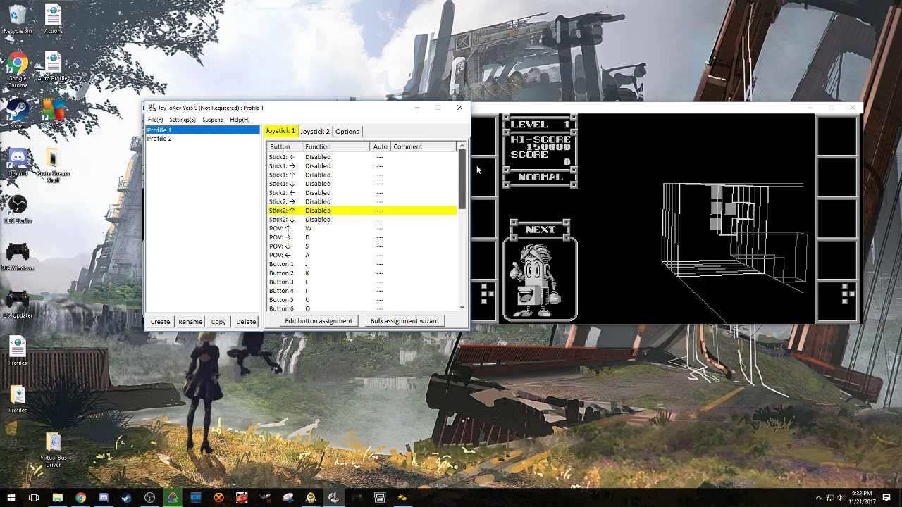
{"action": "left_click", "coordinate": [465, 108]}
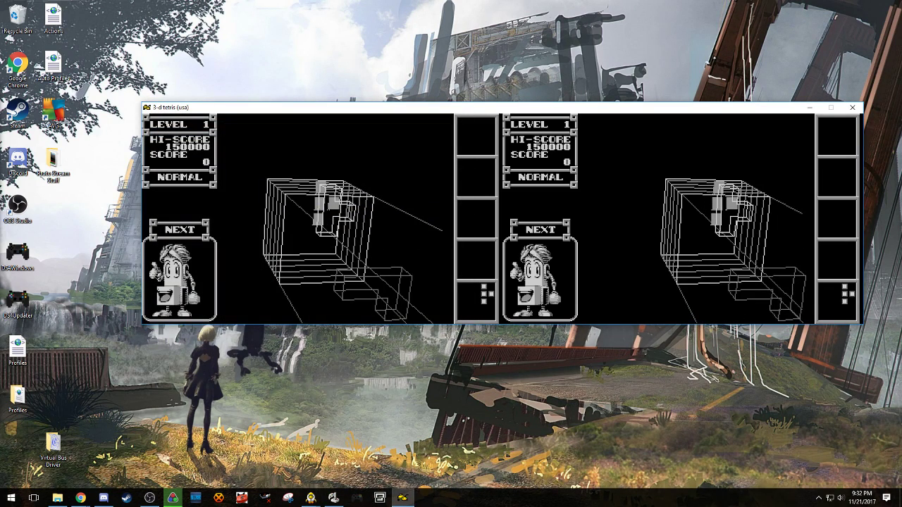
- Terminate JoyToKey, which is still running in the background
{"action": "left_click", "coordinate": [819, 498]}
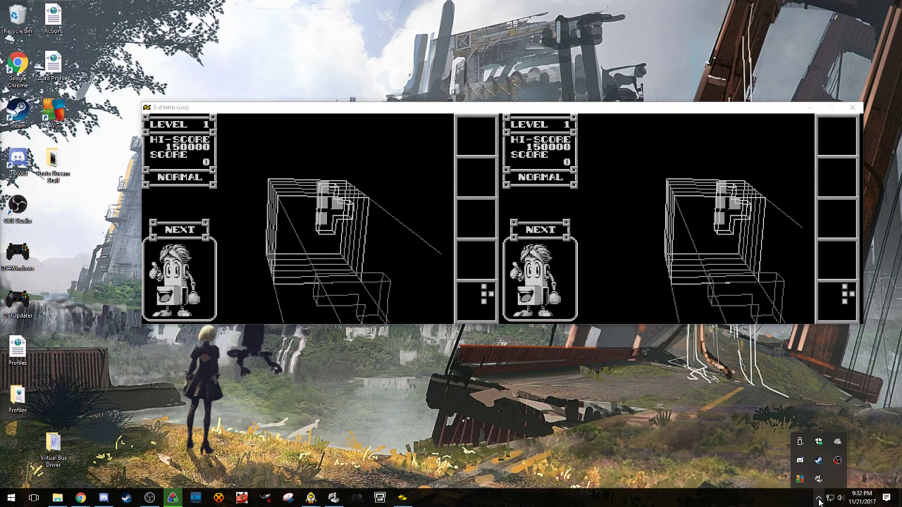
{"action": "right_click", "coordinate": [818, 479]}
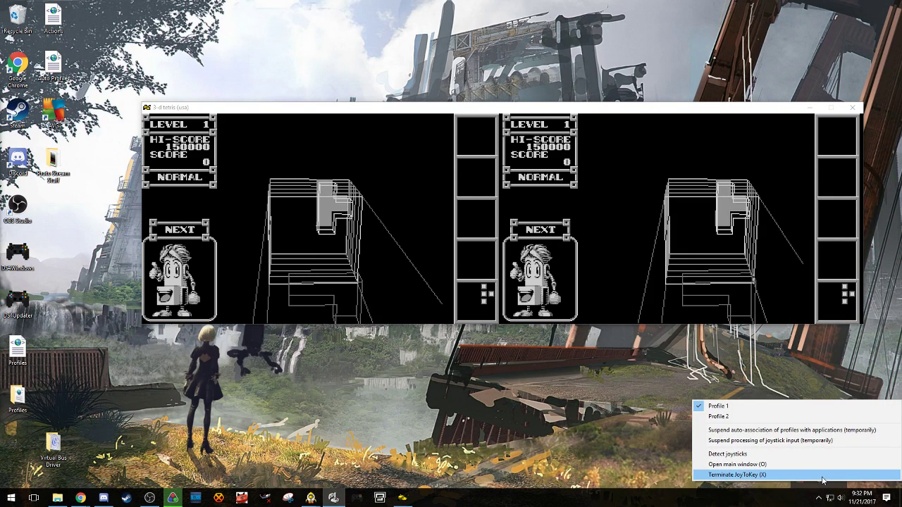
{"action": "left_click", "coordinate": [822, 476]}
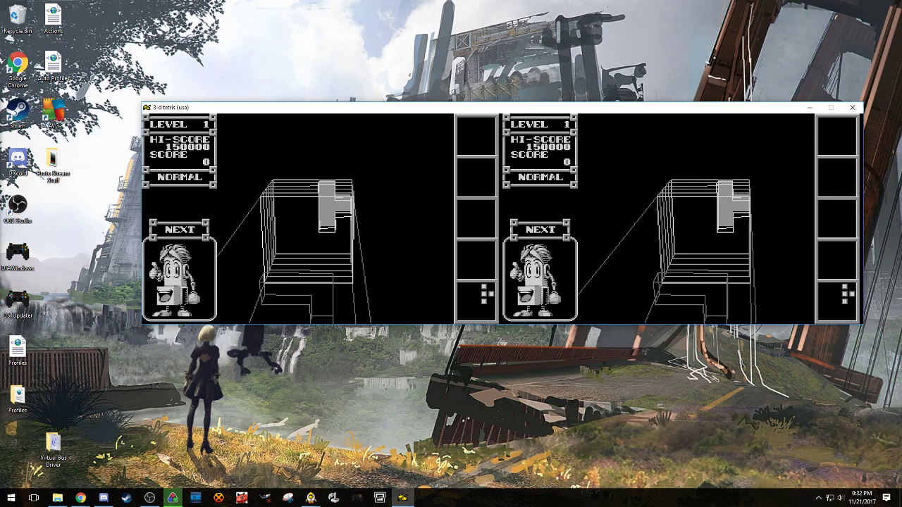